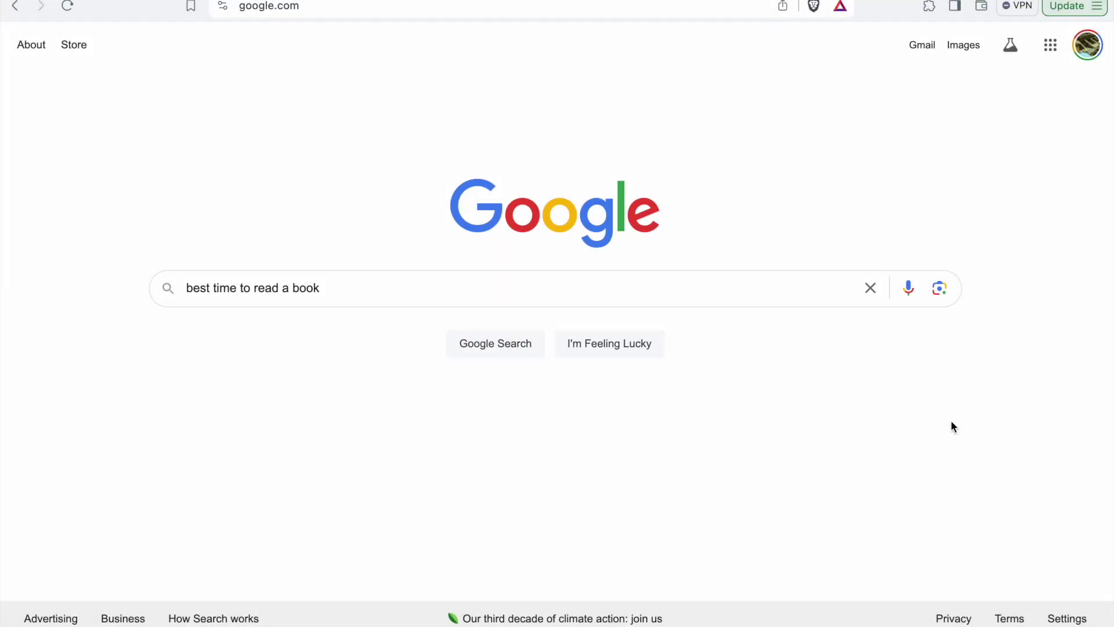
Step: Search Google for 'best time to read a book' to get results with an AI Overview
click(798, 297)
key(Return)
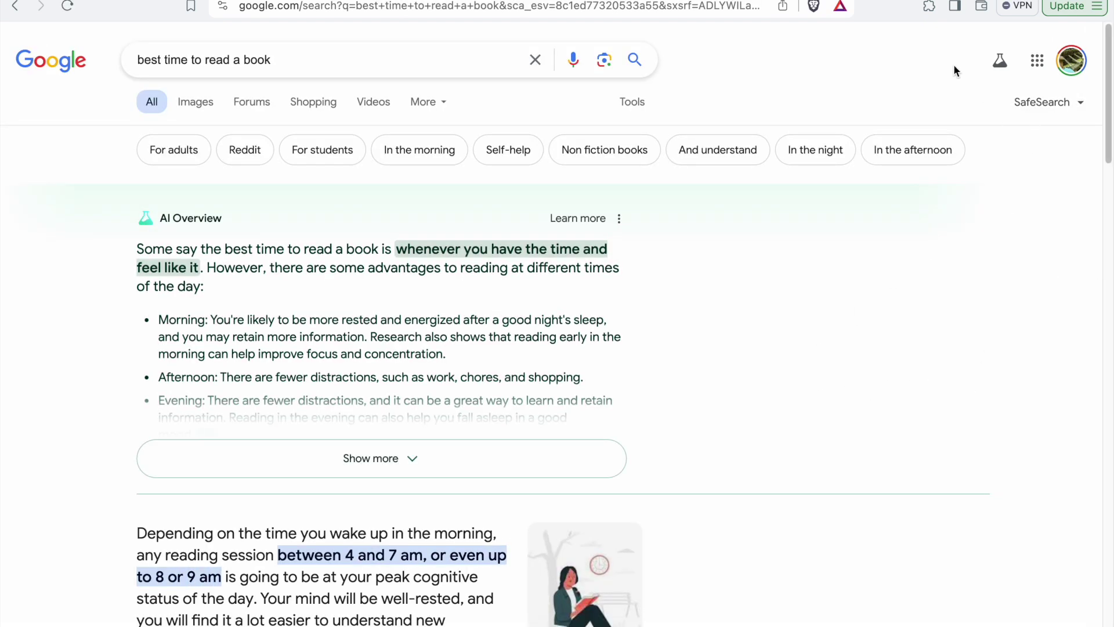
Step: Review the Google AI Overview Analysis report of 6 cited links (5 on the SERP), then close it
click(929, 7)
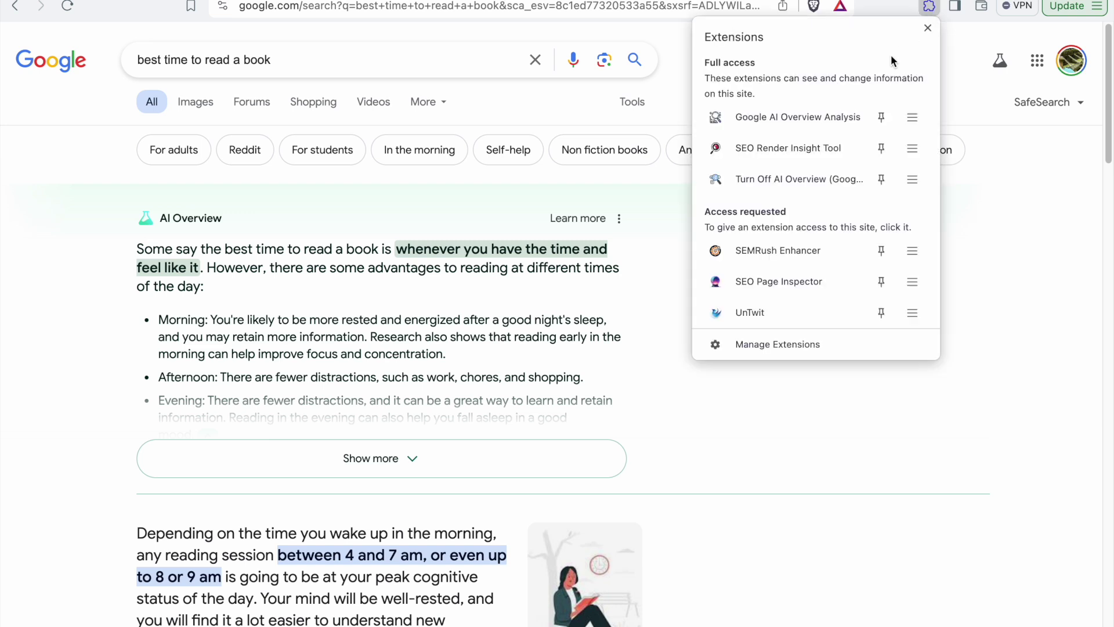
click(823, 121)
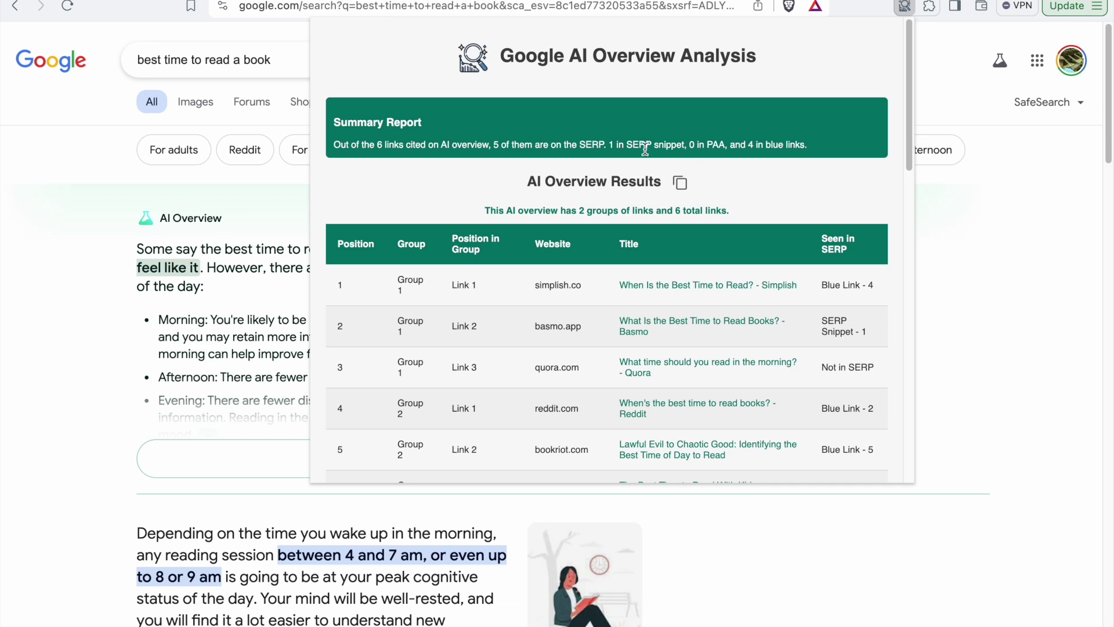
scroll(880, 174, down, 2)
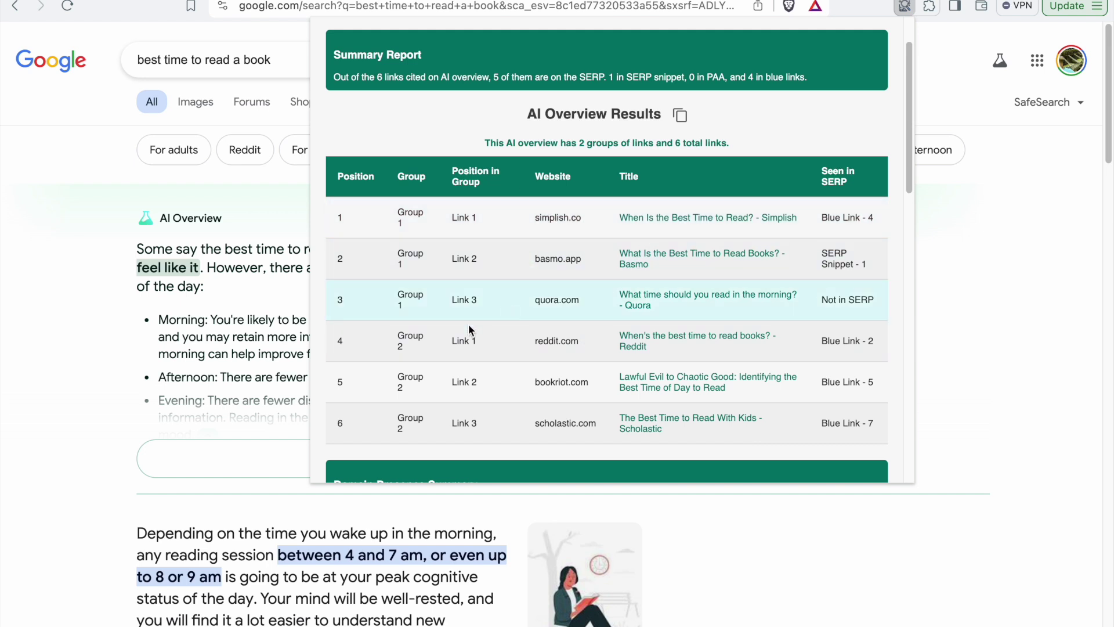
scroll(498, 248, down, 1)
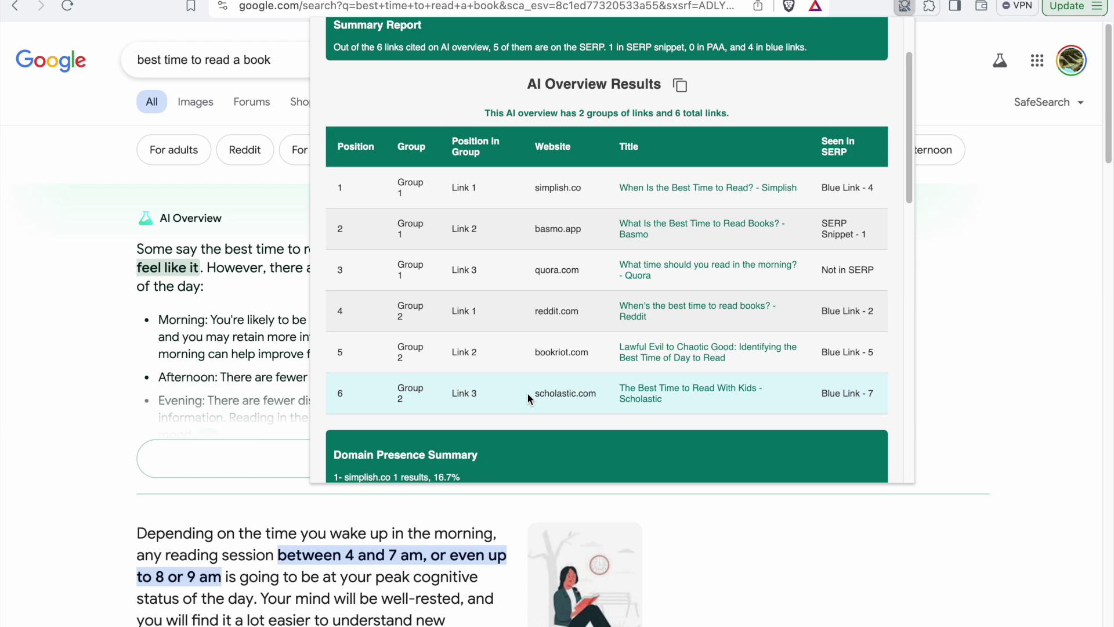
click(182, 451)
Step: Expand the full AI Overview and page through its source cards back to Simplish
click(238, 455)
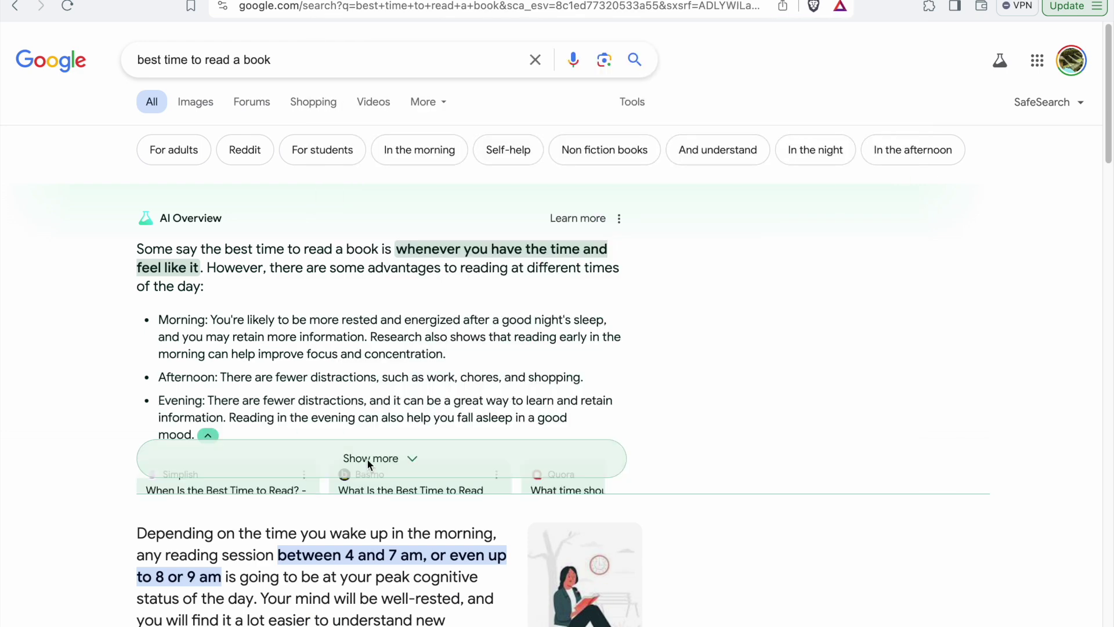
scroll(422, 433, down, 3)
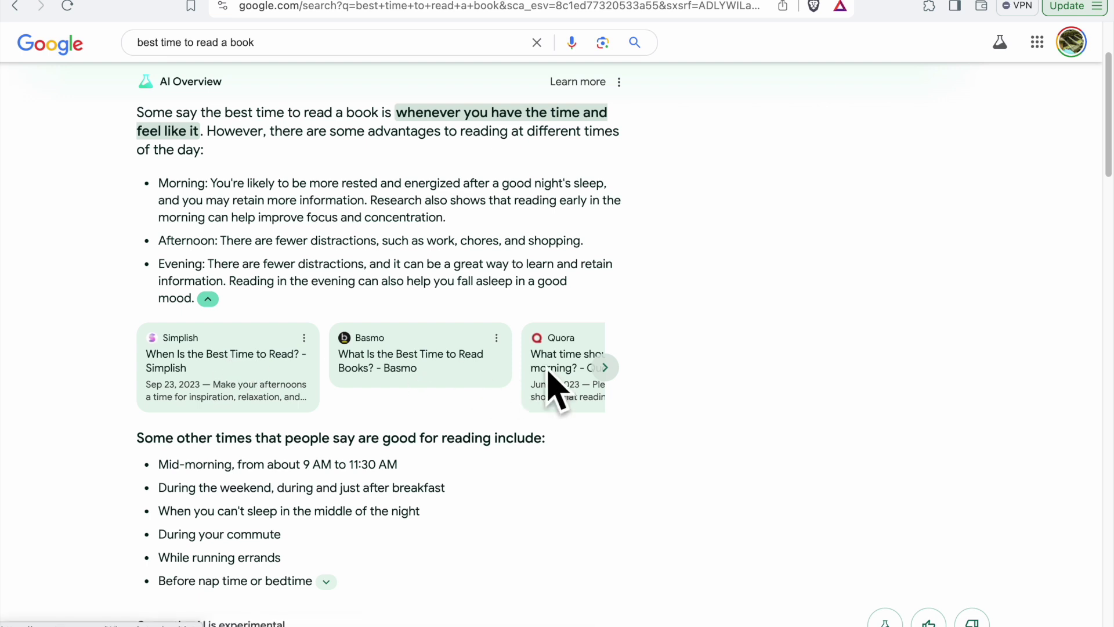
click(609, 367)
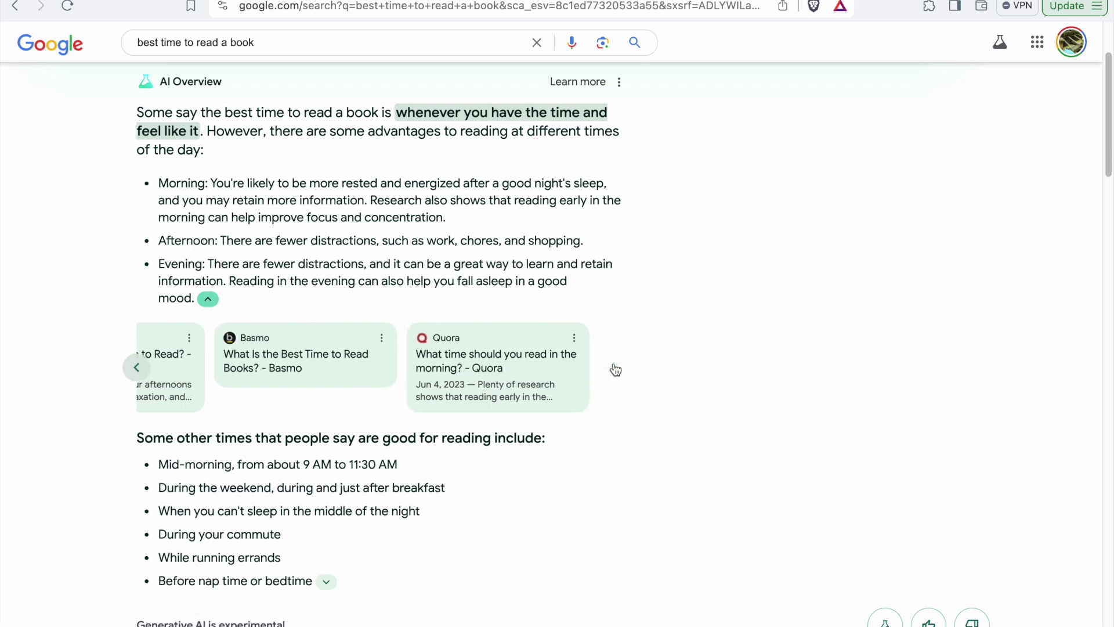
click(137, 367)
Step: Reopen the Google AI Overview Analysis report, scroll through it, and close it again
click(929, 7)
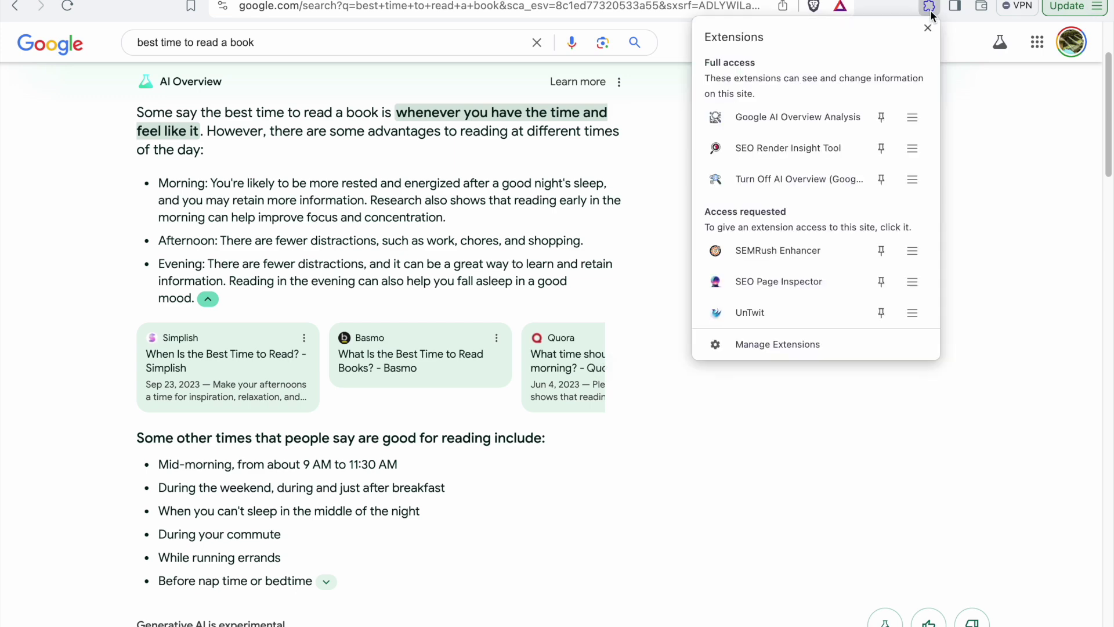
click(824, 118)
scroll(502, 260, down, 1)
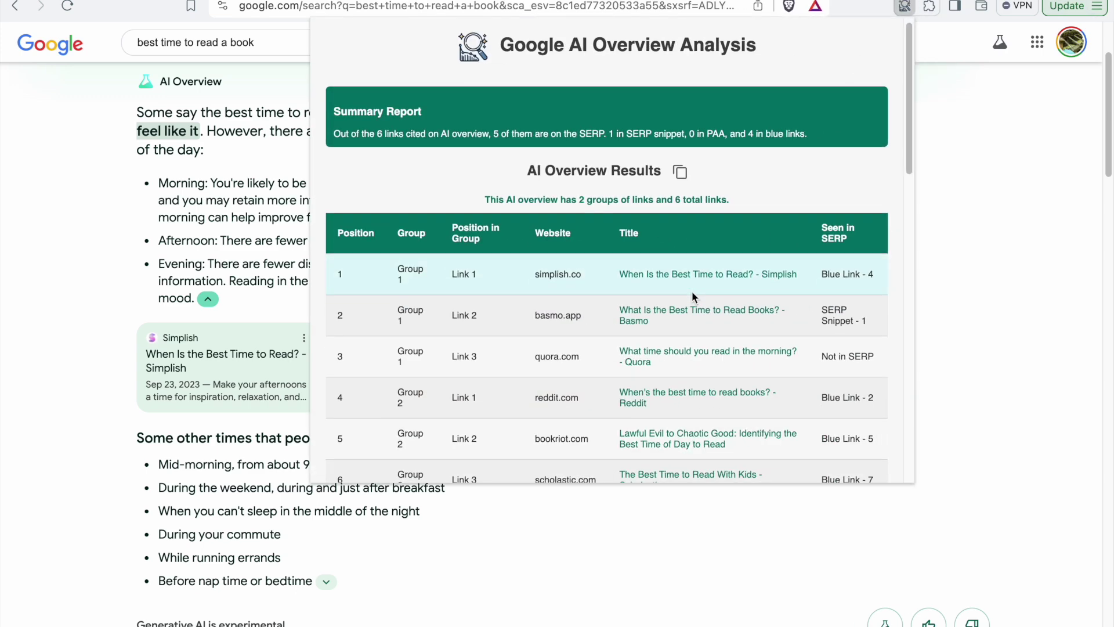
scroll(464, 336, down, 1)
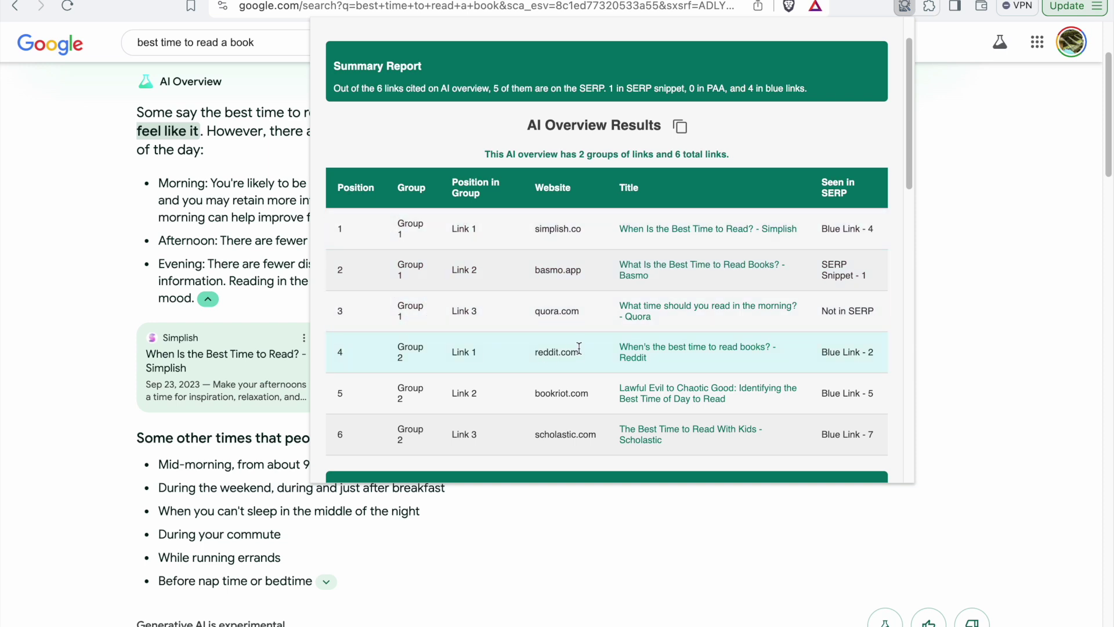
click(270, 412)
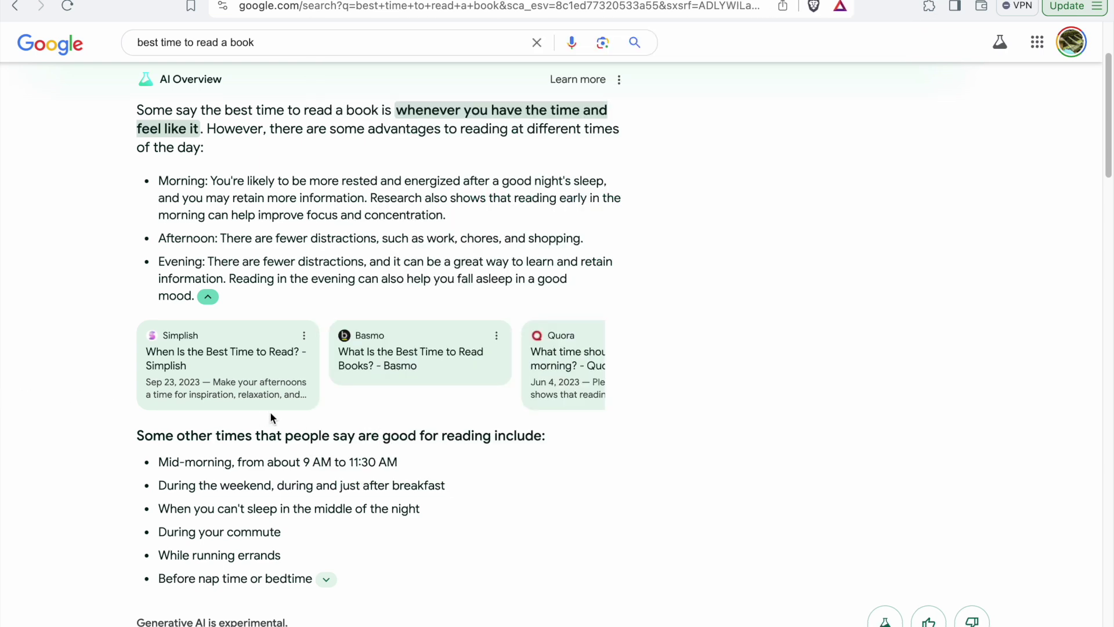
Step: Show the Reddit, Book Riot and Scholastic sources for 'Before nap time or bedtime' and bring up the extensions list
scroll(294, 381, down, 3)
click(327, 319)
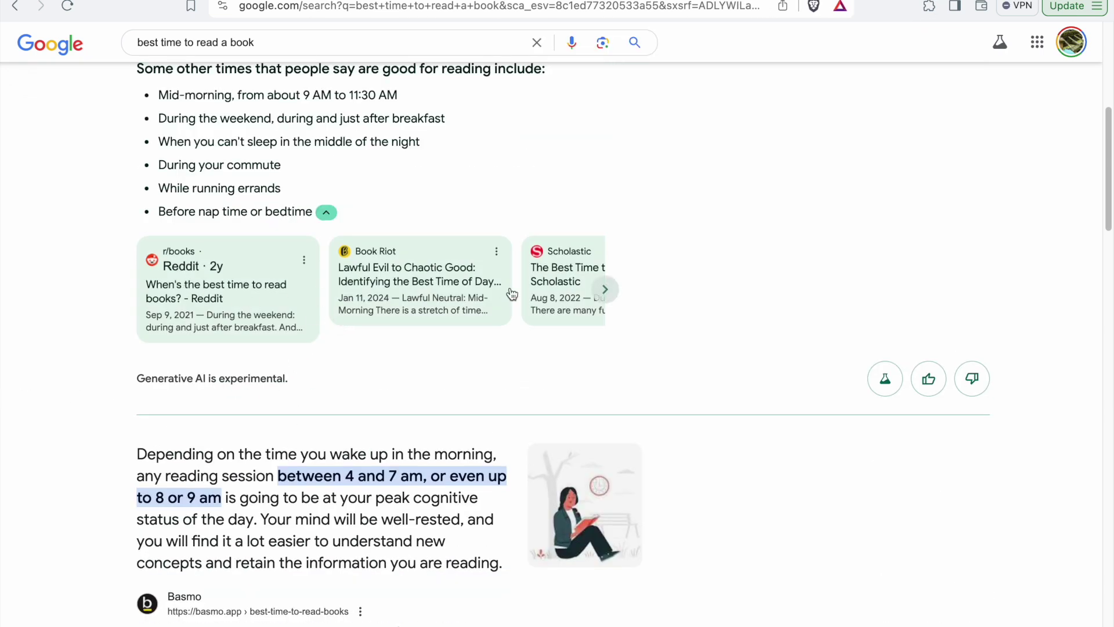
click(929, 6)
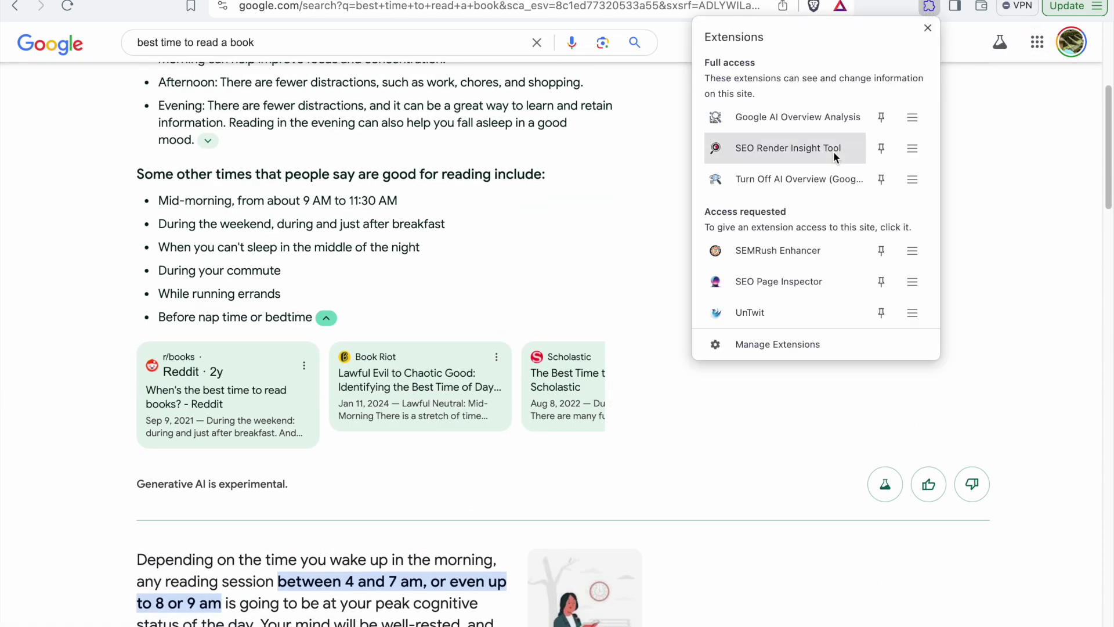
Step: Check the report's Domain Presence Summary listing six domains at 16.7% each, then close it
click(812, 126)
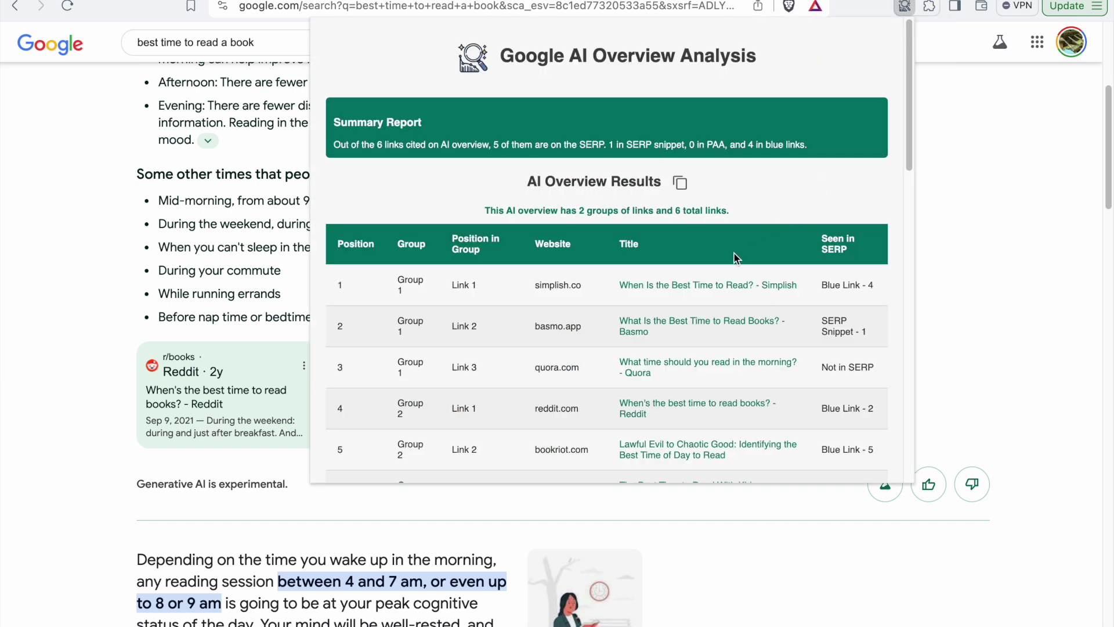
scroll(733, 253, down, 1)
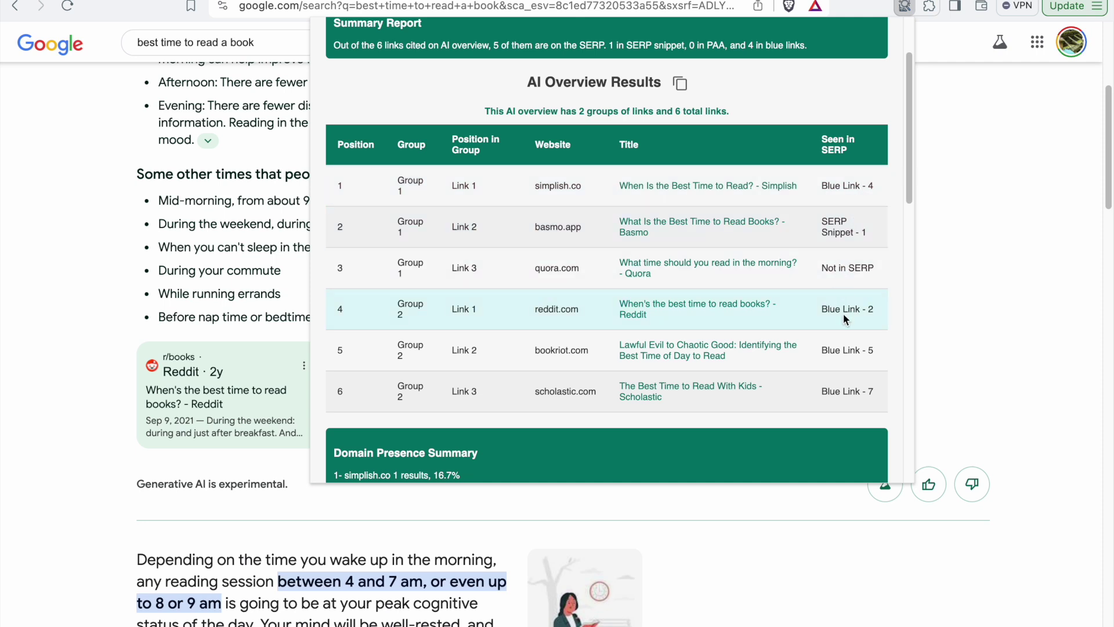
scroll(853, 302, down, 4)
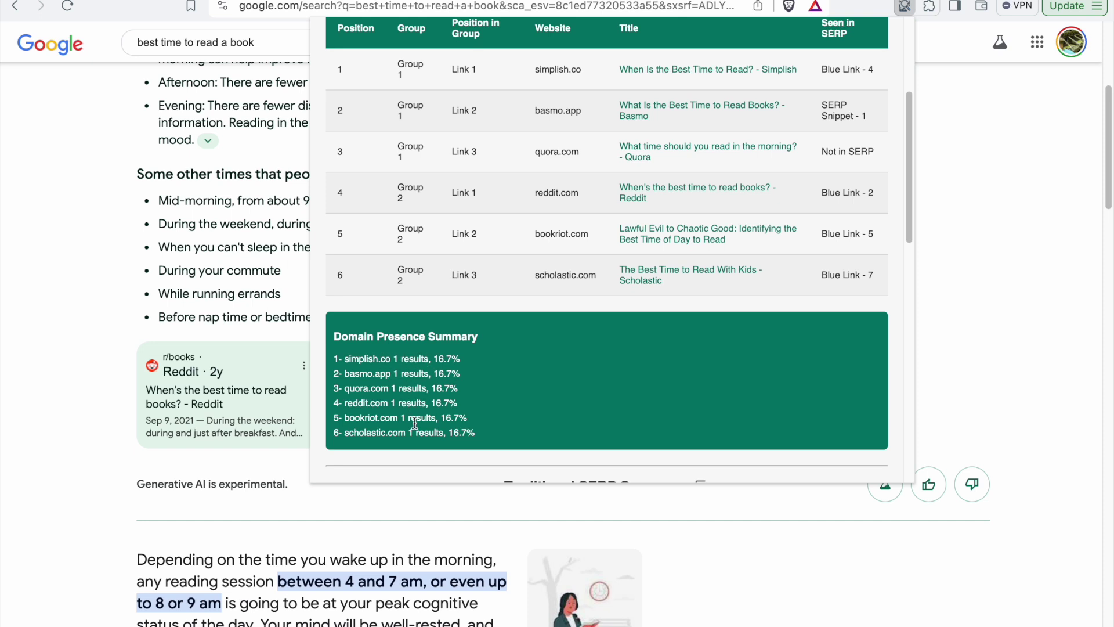
scroll(604, 276, up, 3)
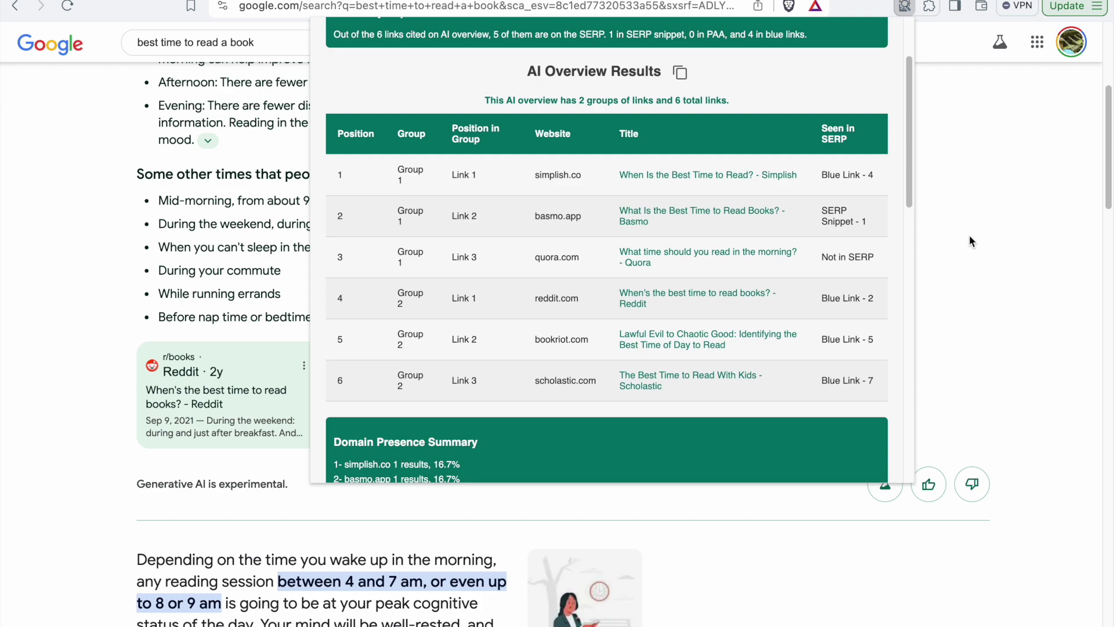
click(969, 236)
scroll(617, 294, up, 5)
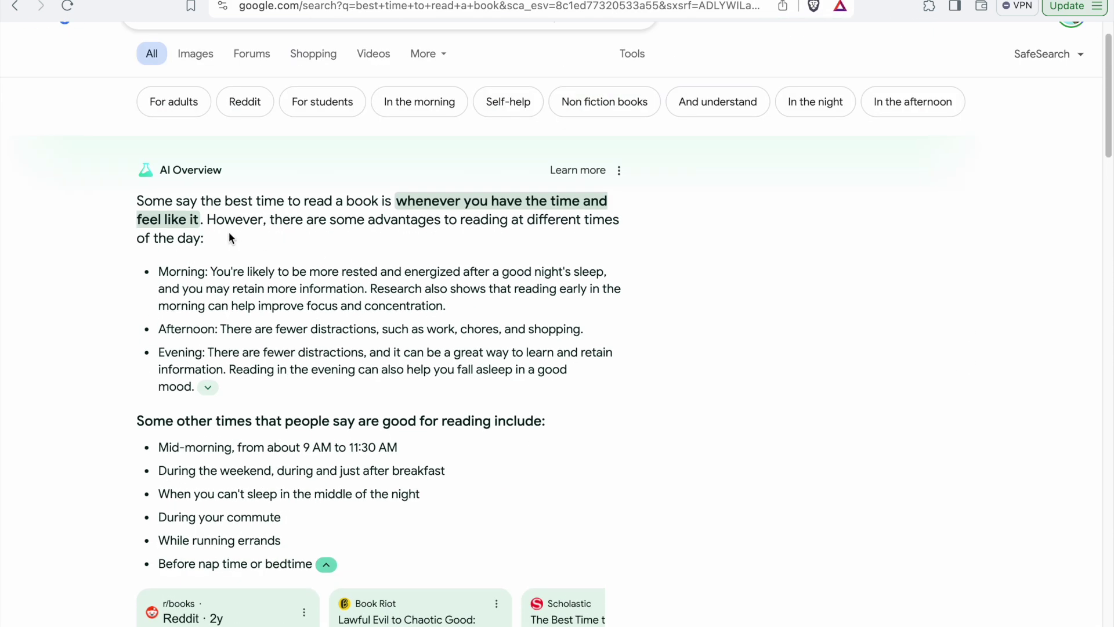
Step: Scroll the results page back so the expanded AI Overview is visible at the top
scroll(671, 359, down, 1)
scroll(671, 359, down, 15)
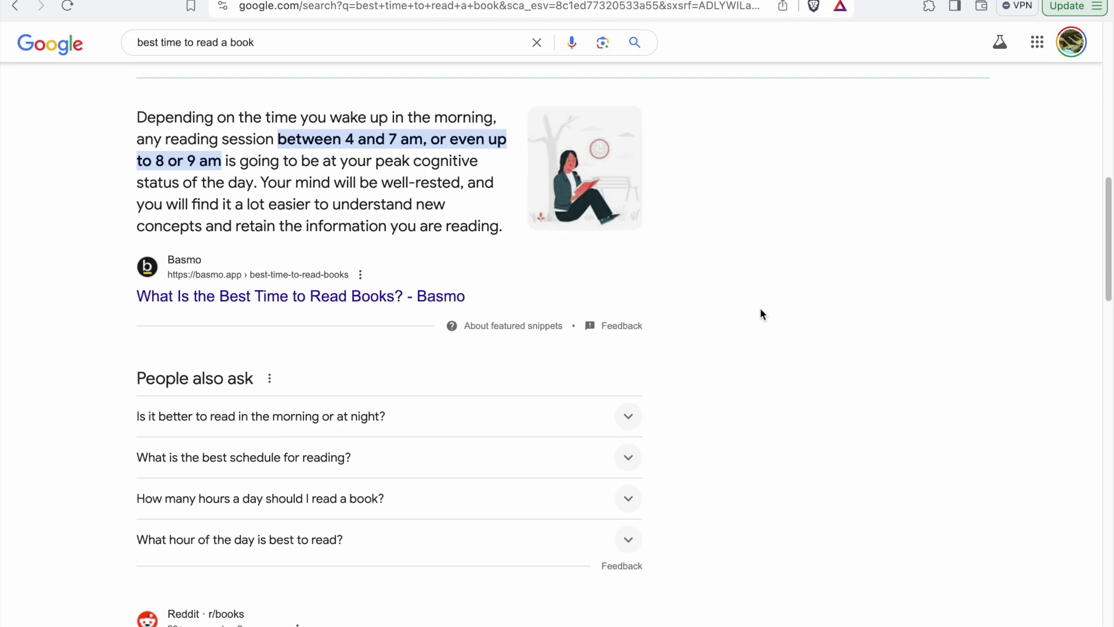
scroll(248, 180, up, 3)
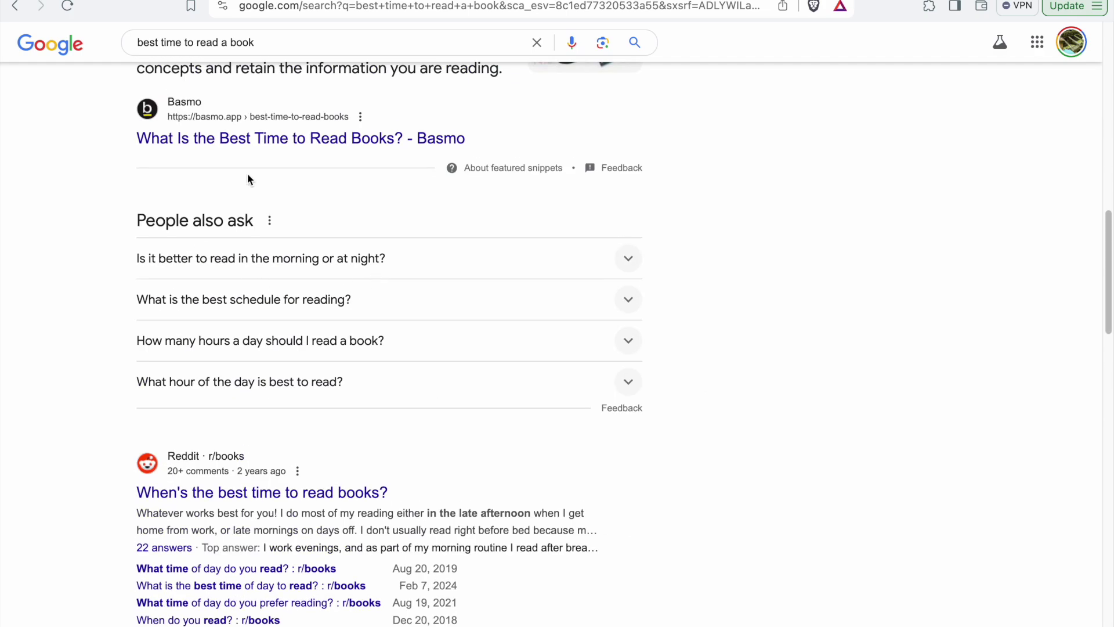
scroll(481, 343, down, 8)
scroll(482, 343, down, 20)
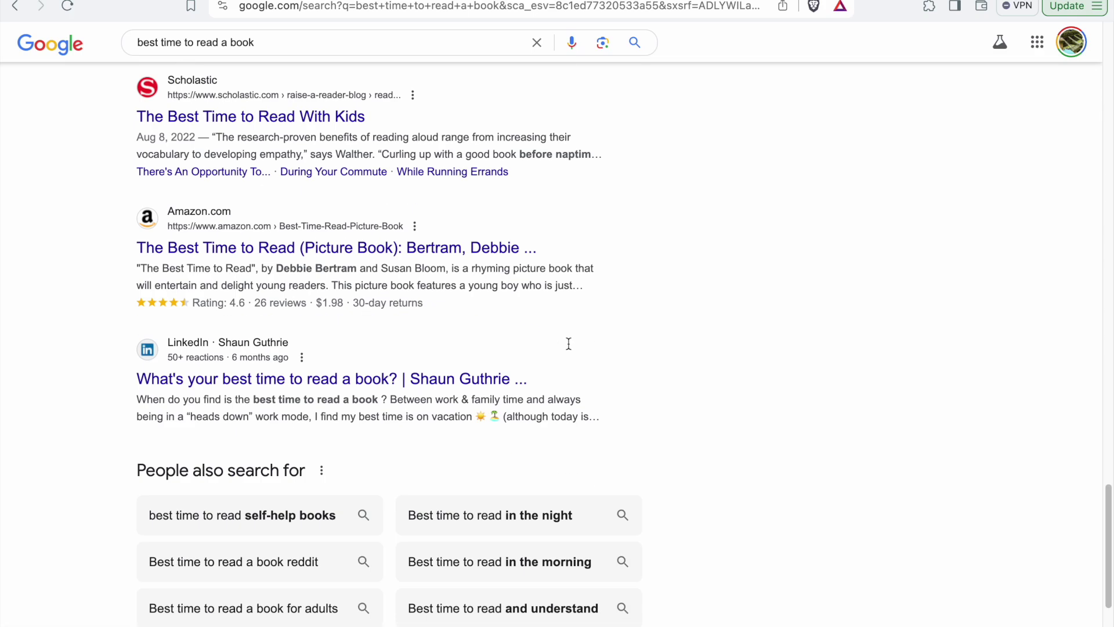
scroll(462, 385, down, 20)
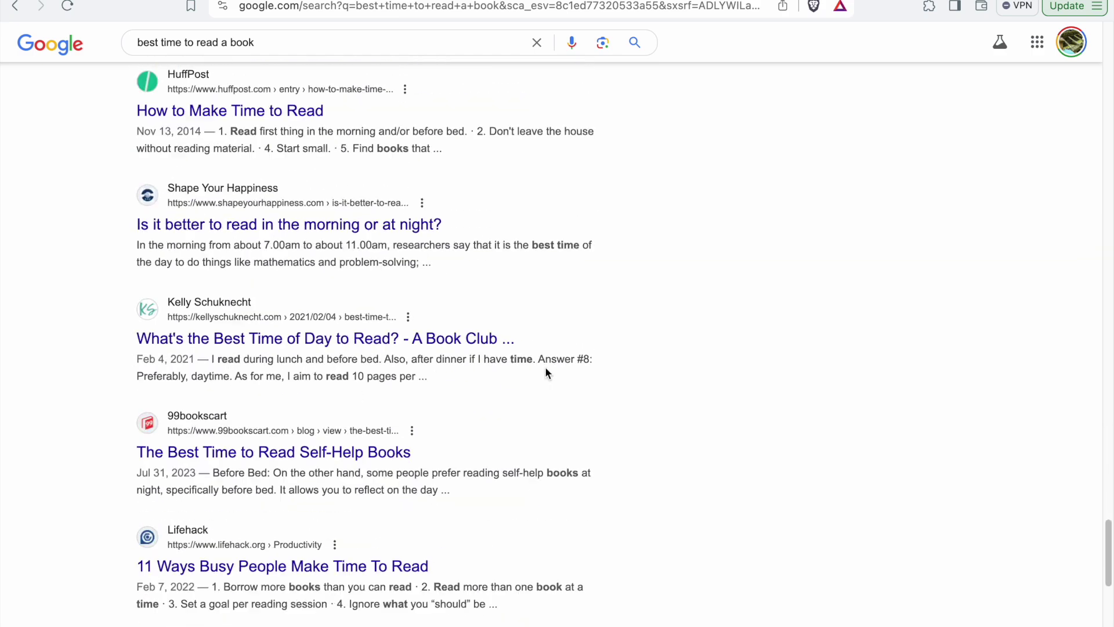
scroll(651, 304, up, 20)
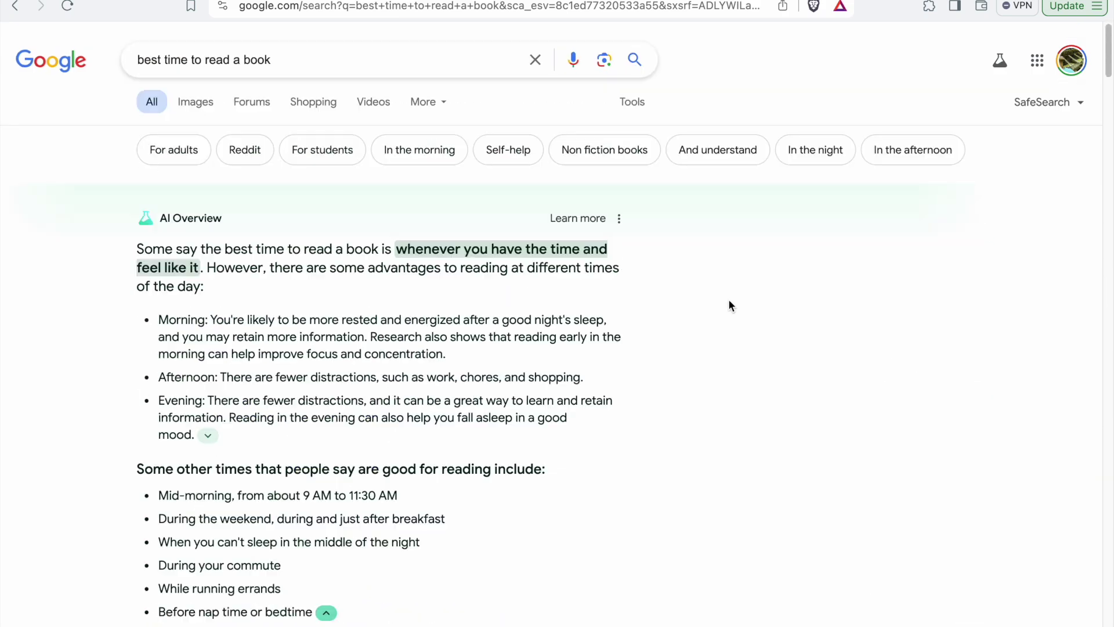
Step: Copy the AI Overview Results table from the Google AI Overview Analysis report
click(930, 7)
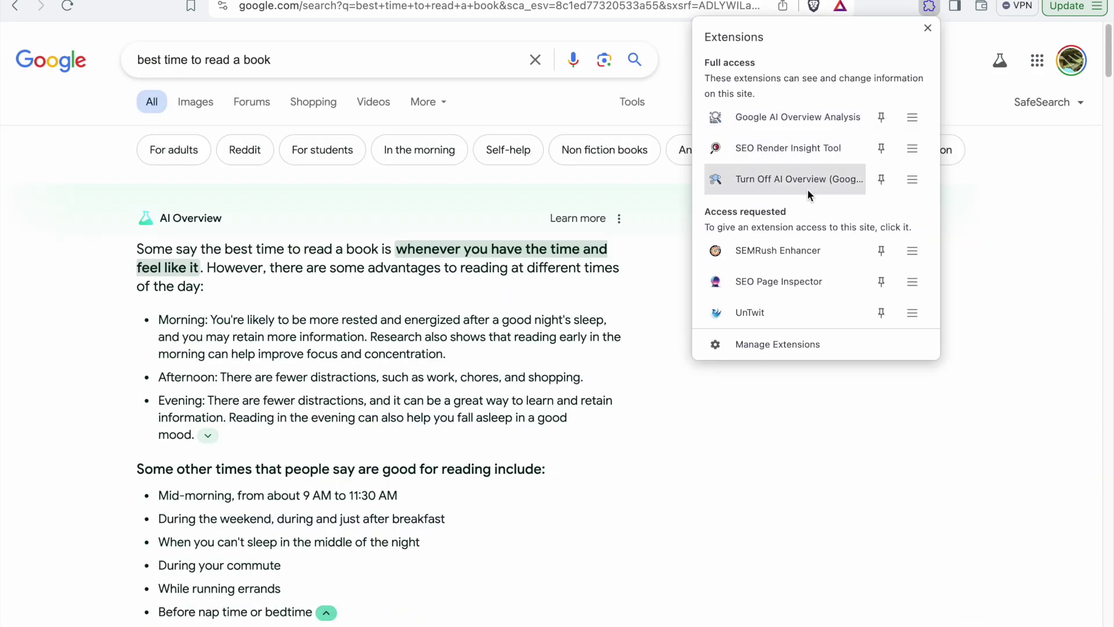
click(812, 127)
scroll(834, 231, down, 15)
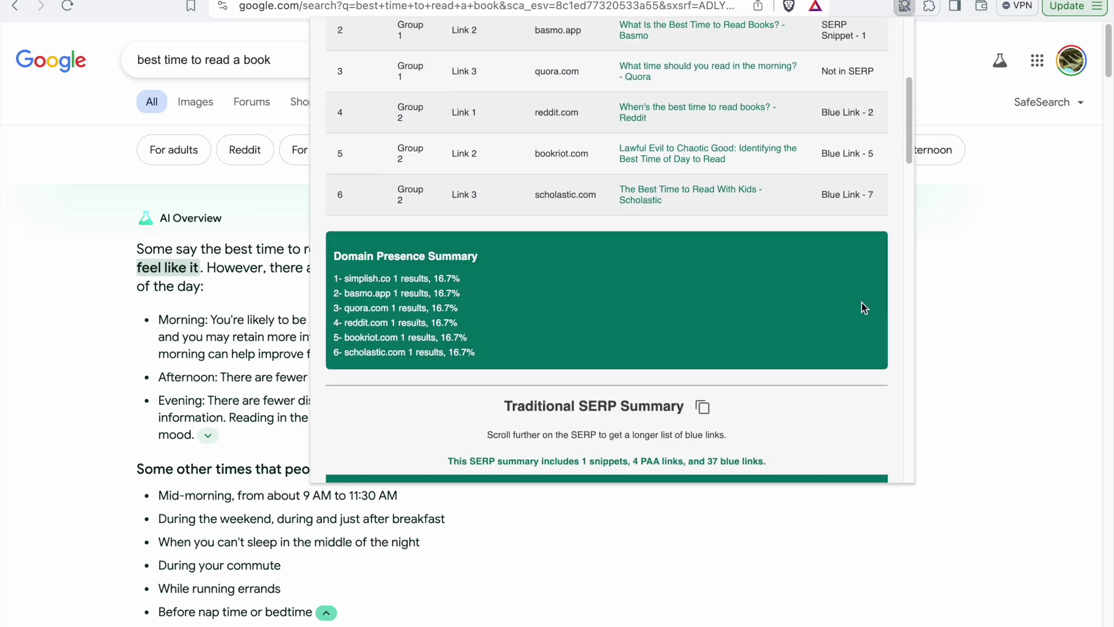
scroll(671, 145, down, 14)
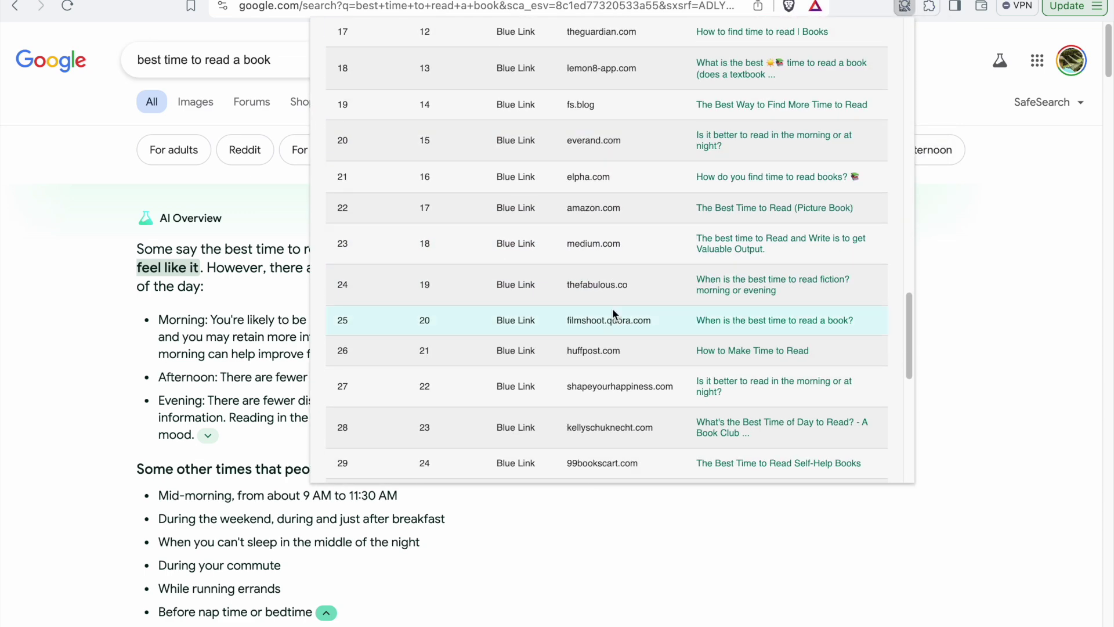
scroll(625, 243, down, 5)
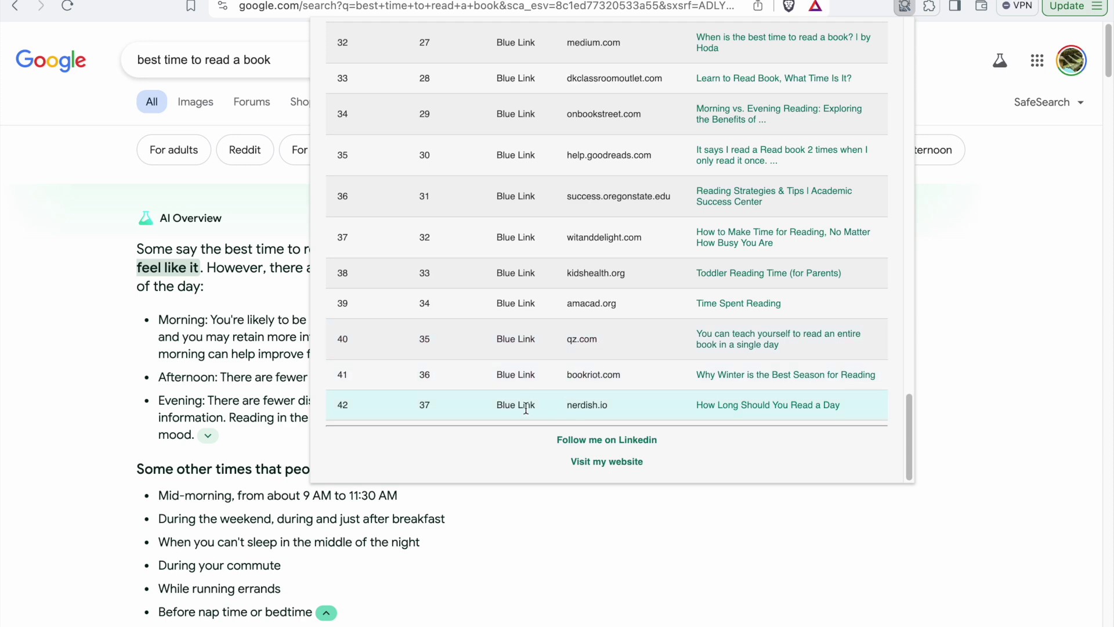
scroll(638, 353, up, 20)
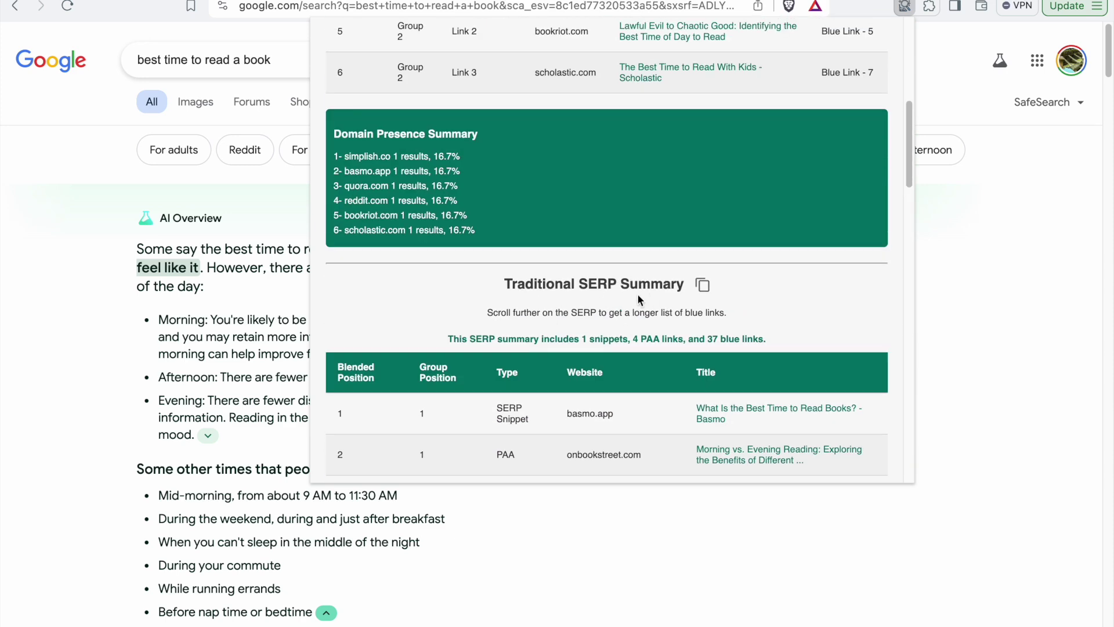
scroll(587, 325, up, 5)
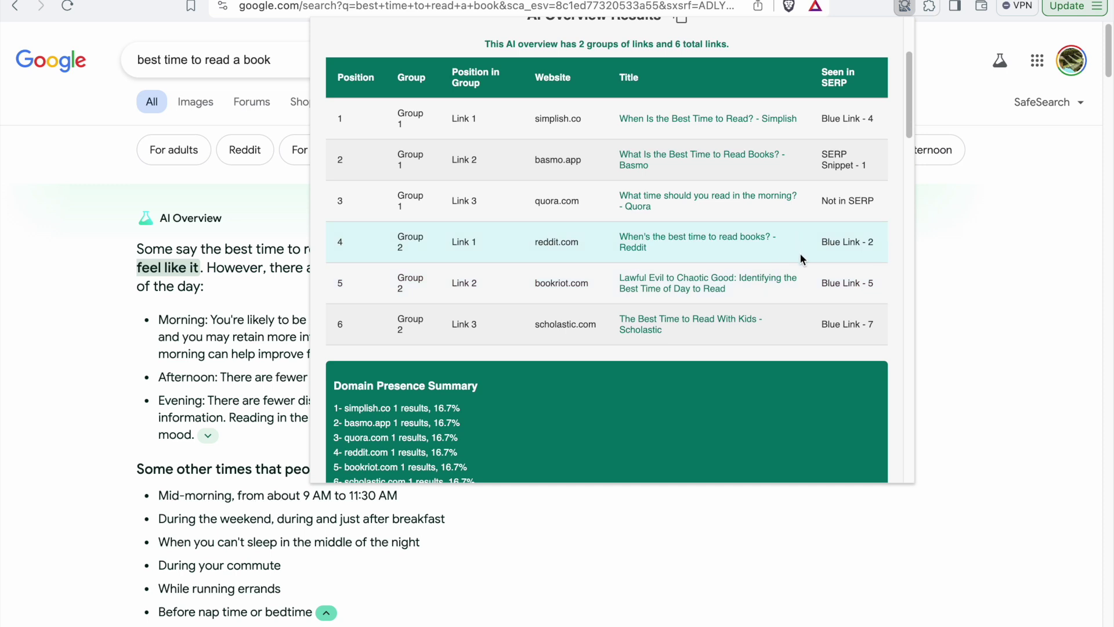
scroll(776, 179, up, 1)
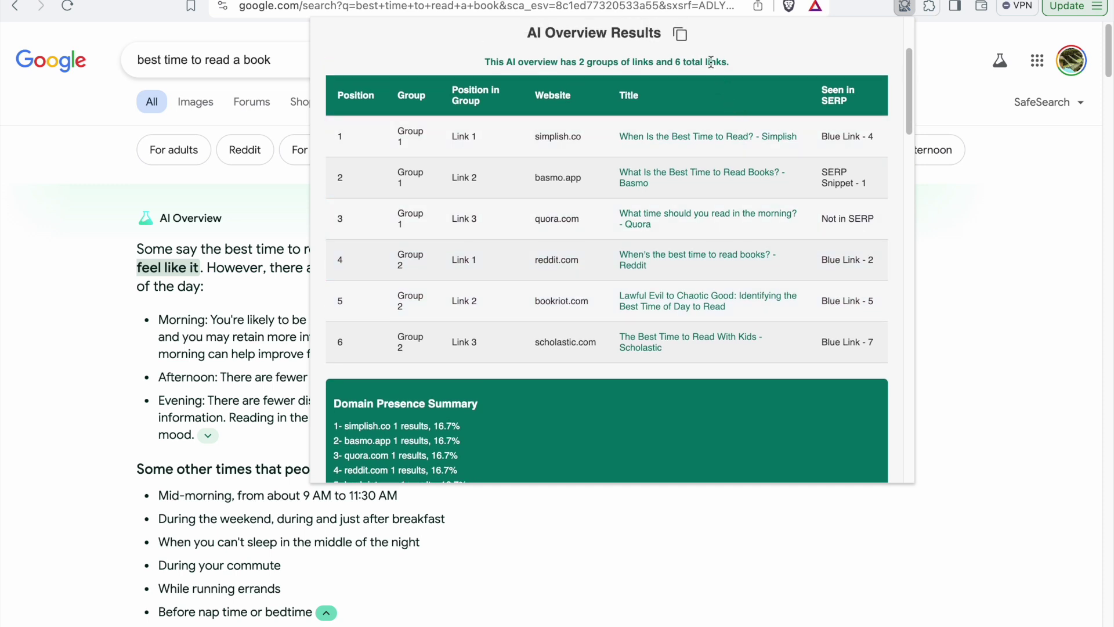
scroll(731, 99, up, 2)
scroll(729, 109, up, 2)
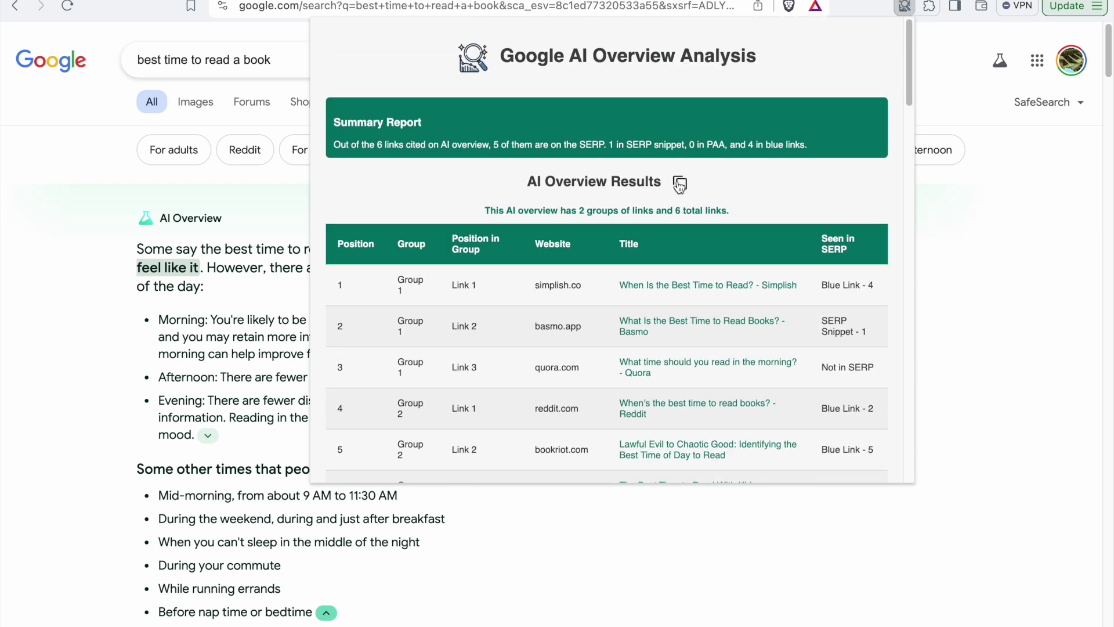
click(680, 183)
key(Escape)
Step: Paste the AI Overview Results table at cell A1 of Sheet3 in the Test spreadsheet
key(ctrl+Tab)
click(70, 163)
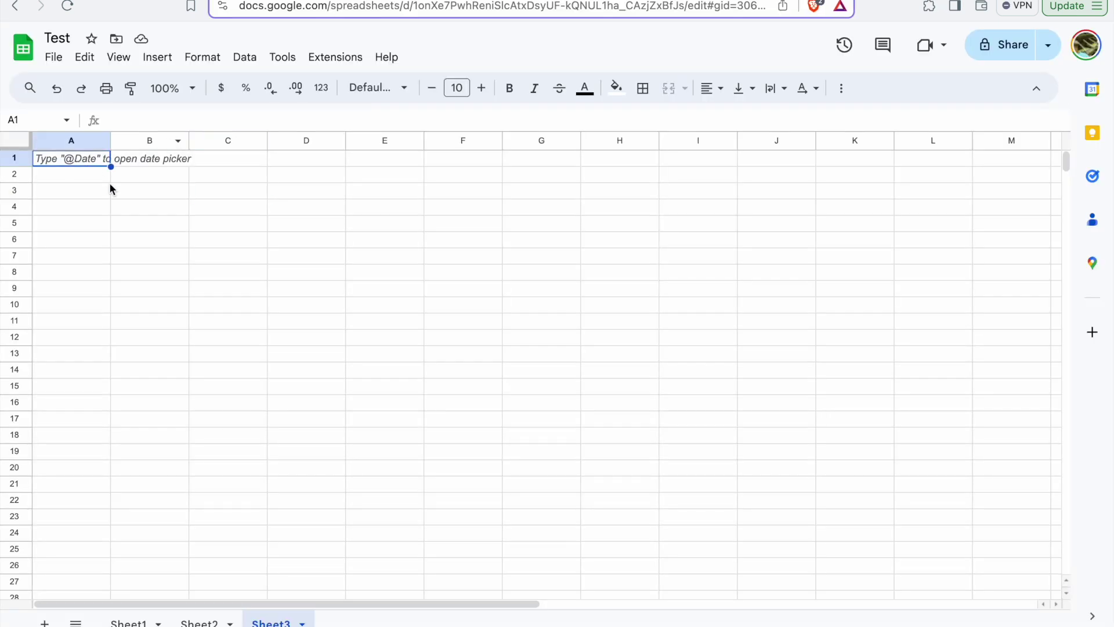
key(ctrl+v)
click(293, 352)
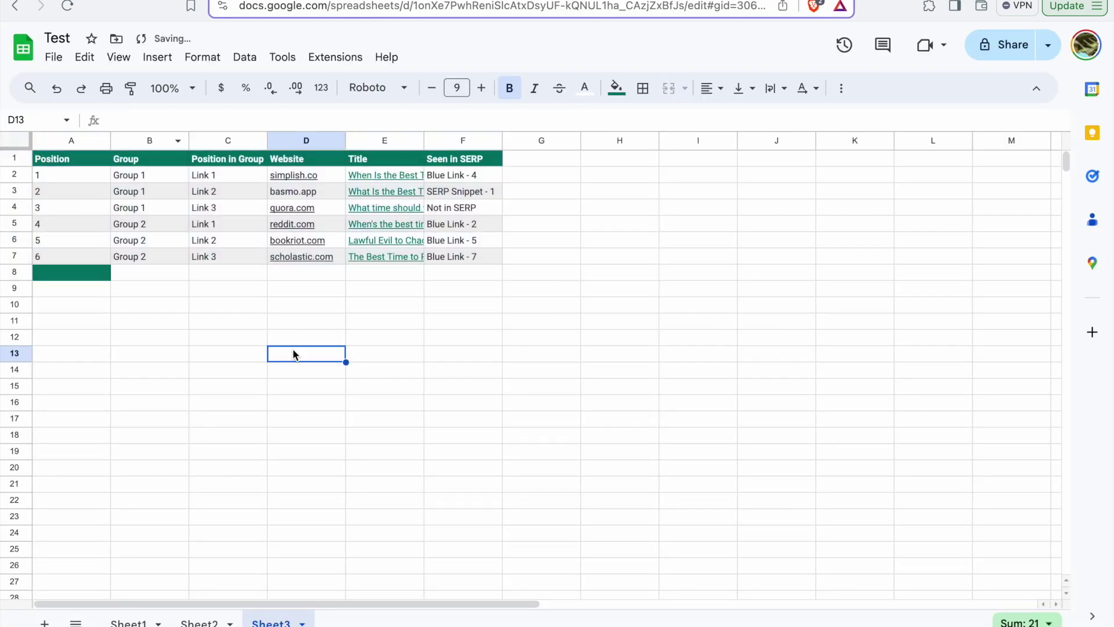
Step: Reopen the extension report on the Google results and copy the Traditional SERP Summary table
key(ctrl+Tab)
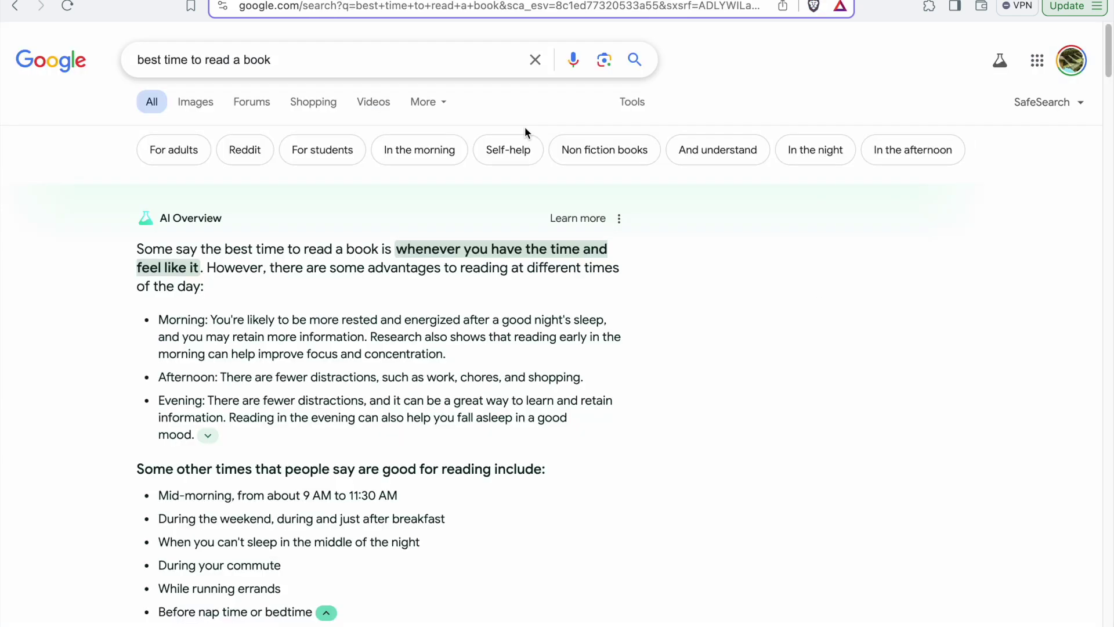
click(928, 6)
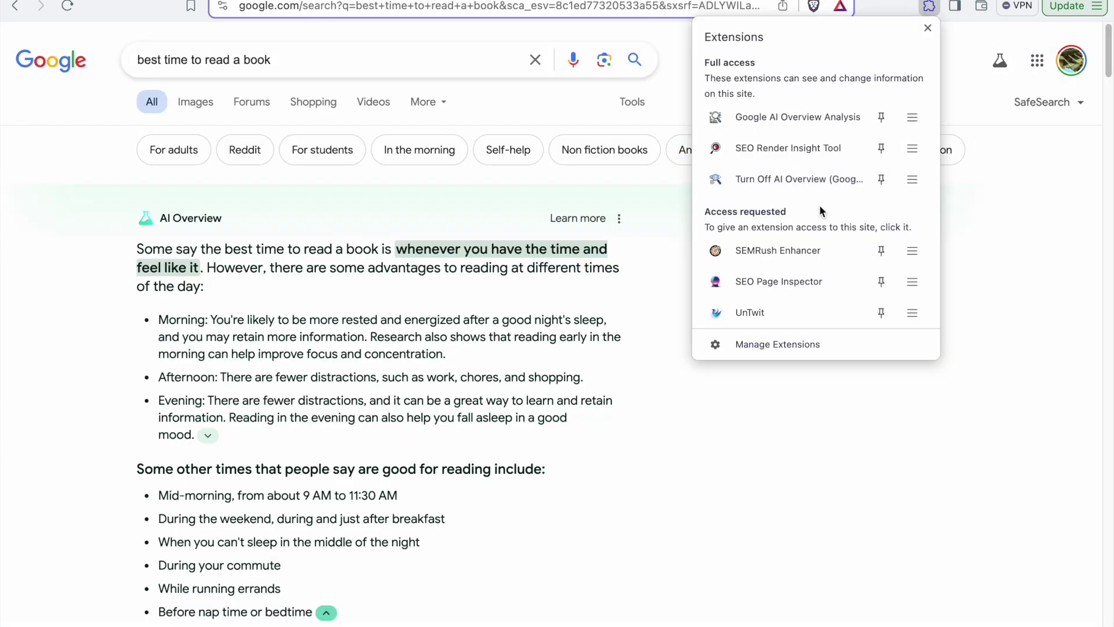
click(798, 117)
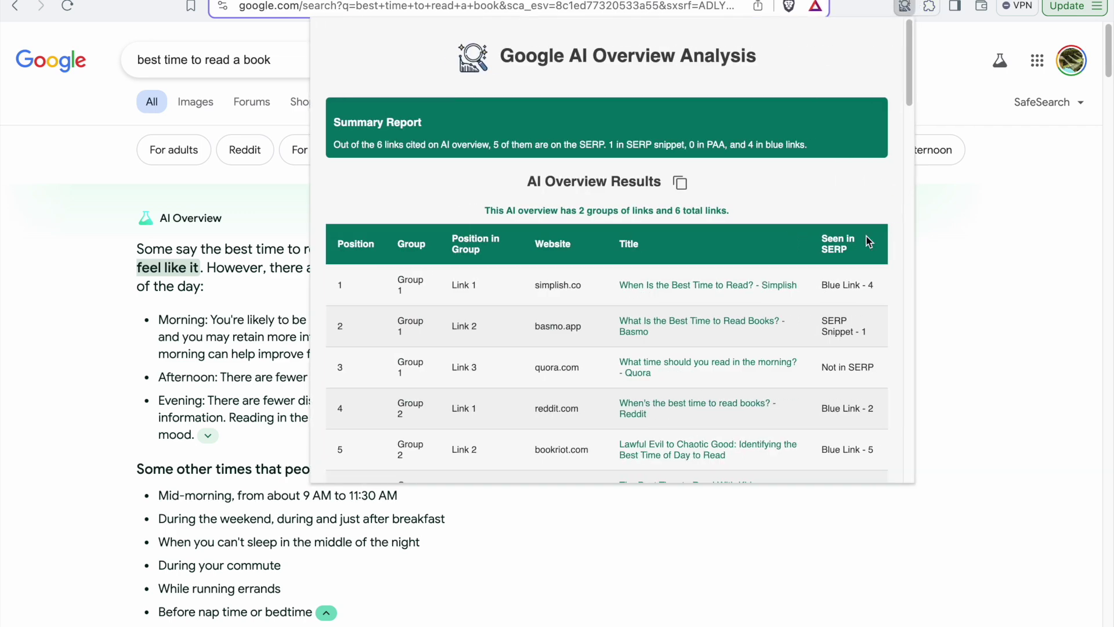
scroll(778, 264, down, 8)
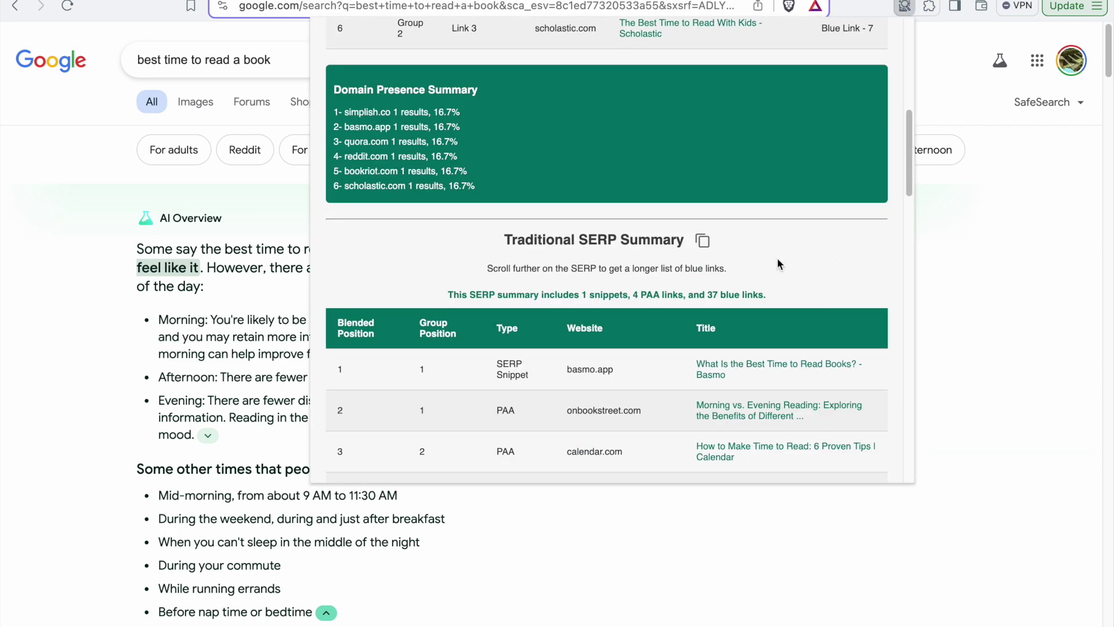
click(703, 241)
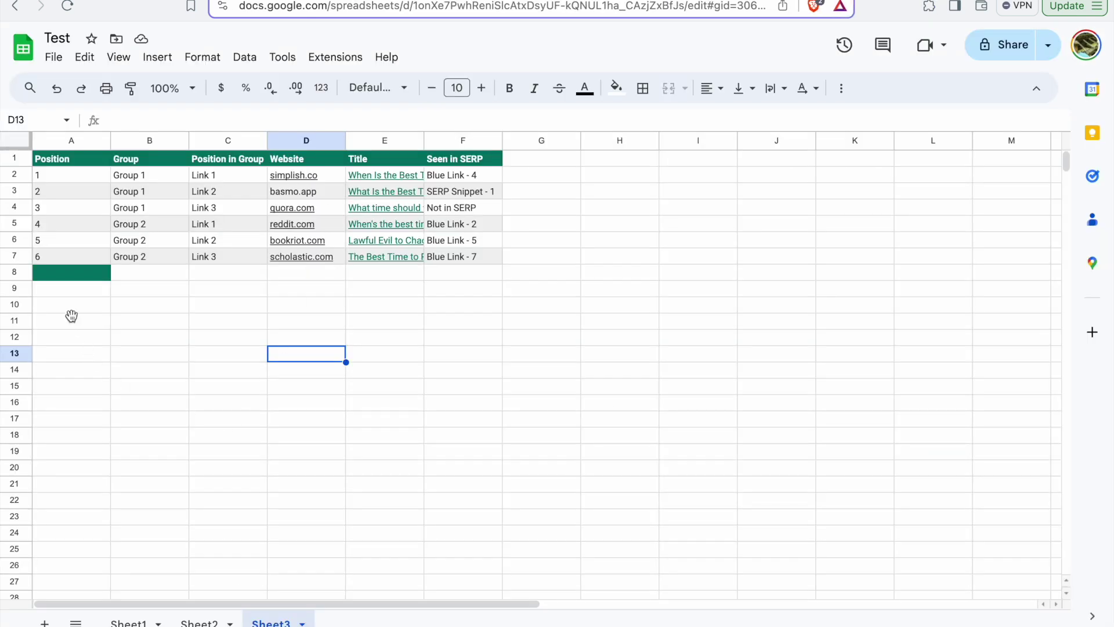
Step: Paste the Traditional SERP Summary at A11 of Sheet3, then scroll up to review both tables
click(71, 315)
key(ctrl+v)
scroll(402, 325, down, 10)
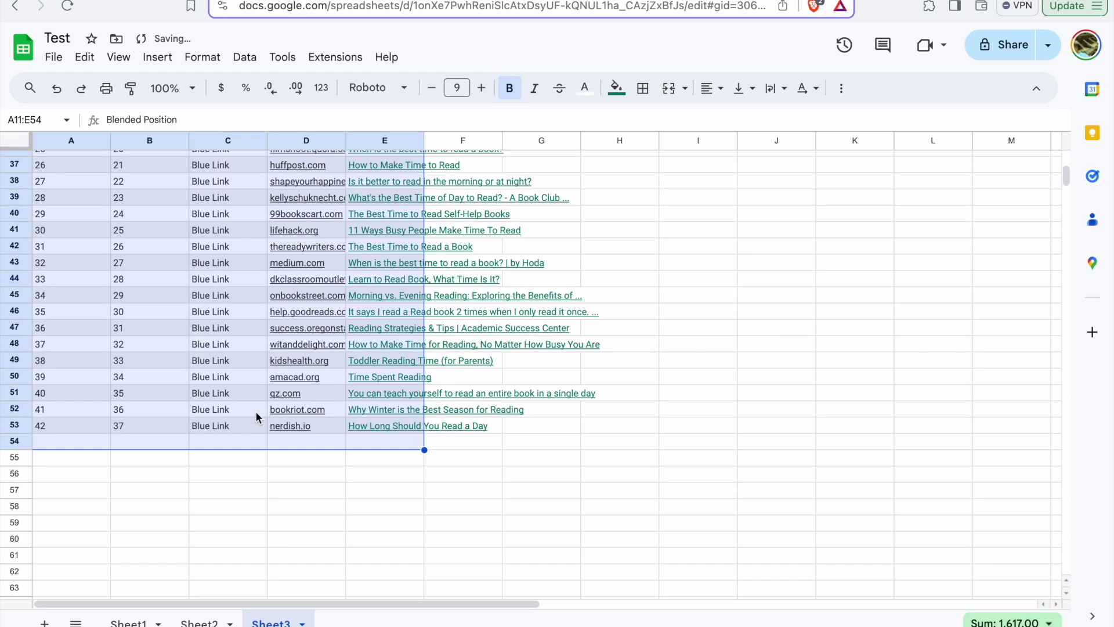
click(82, 427)
scroll(280, 390, up, 7)
scroll(281, 389, up, 3)
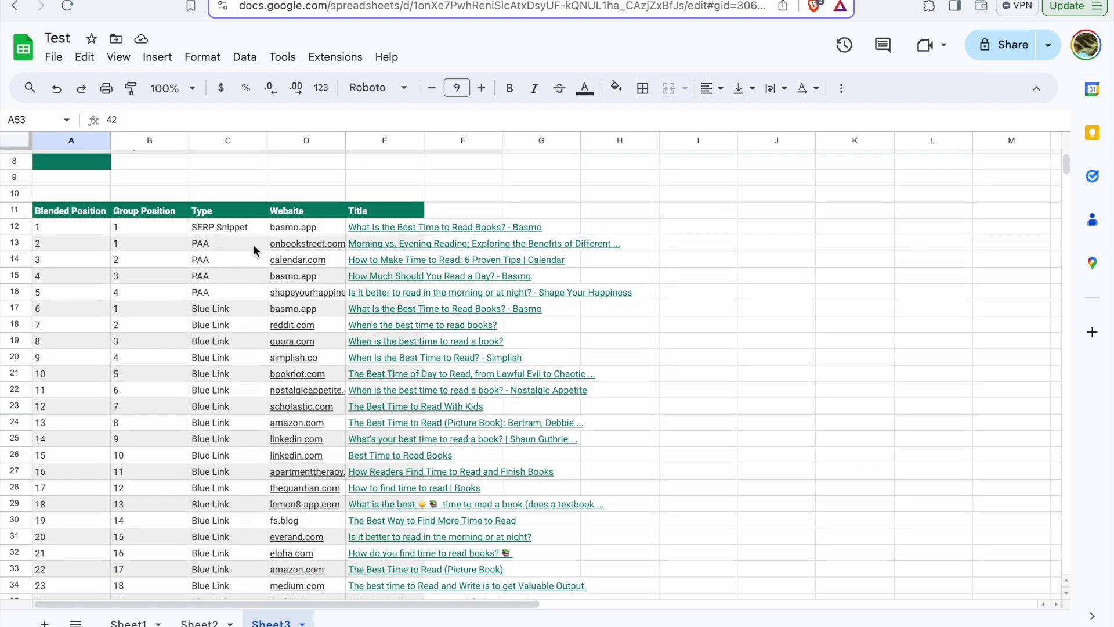
scroll(235, 196, up, 3)
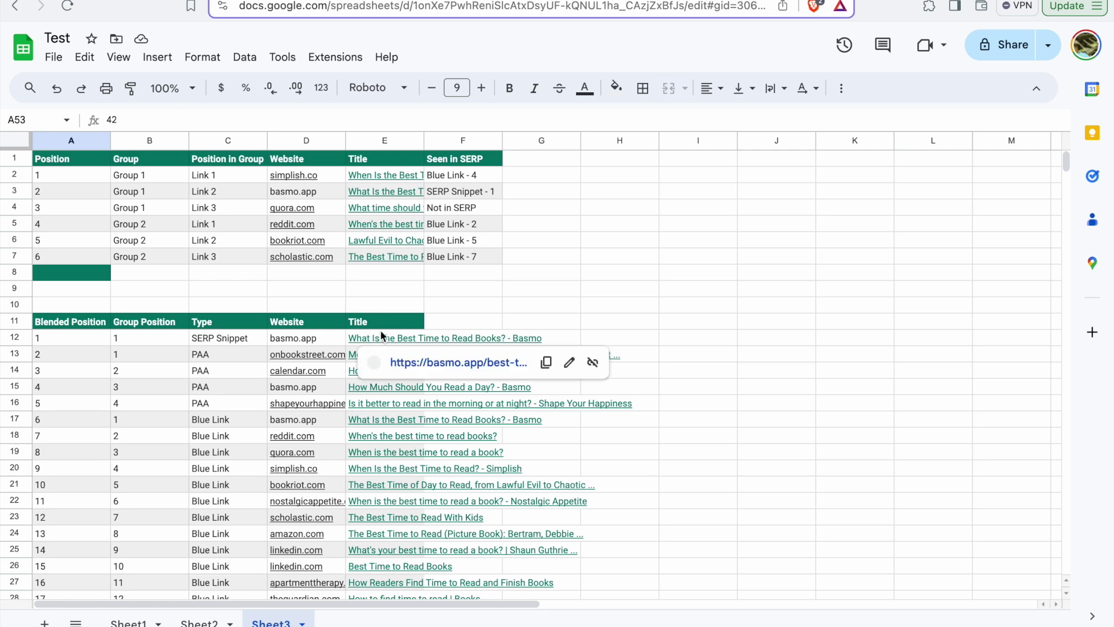
Step: Return to Google and run the search for 'tesla model y range'
mouse_move(293, 174)
key(ctrl+Tab)
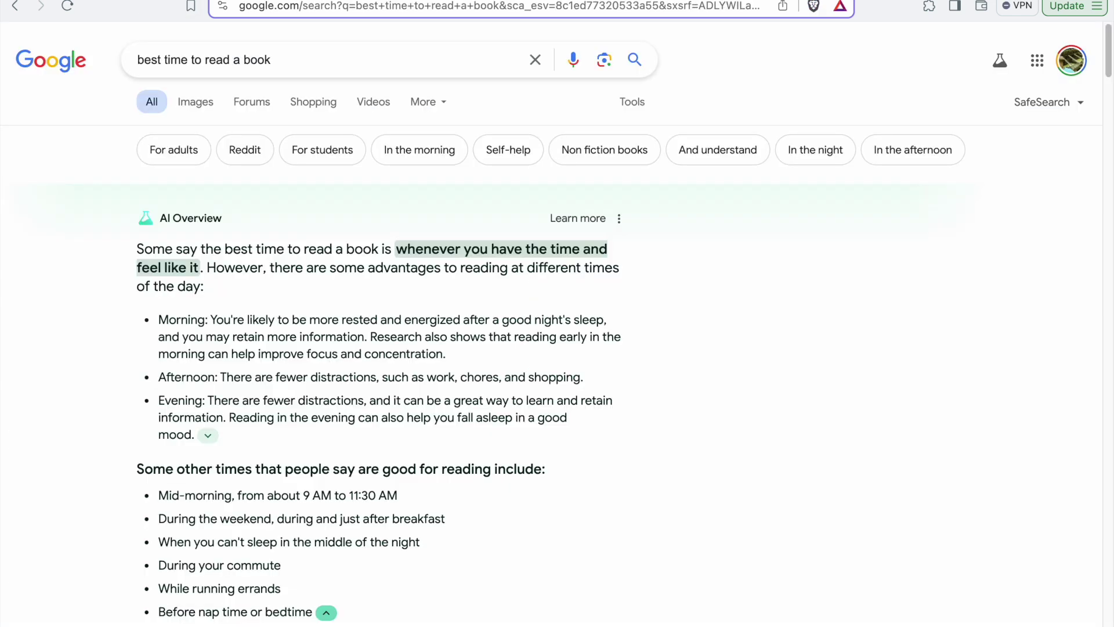
click(927, 7)
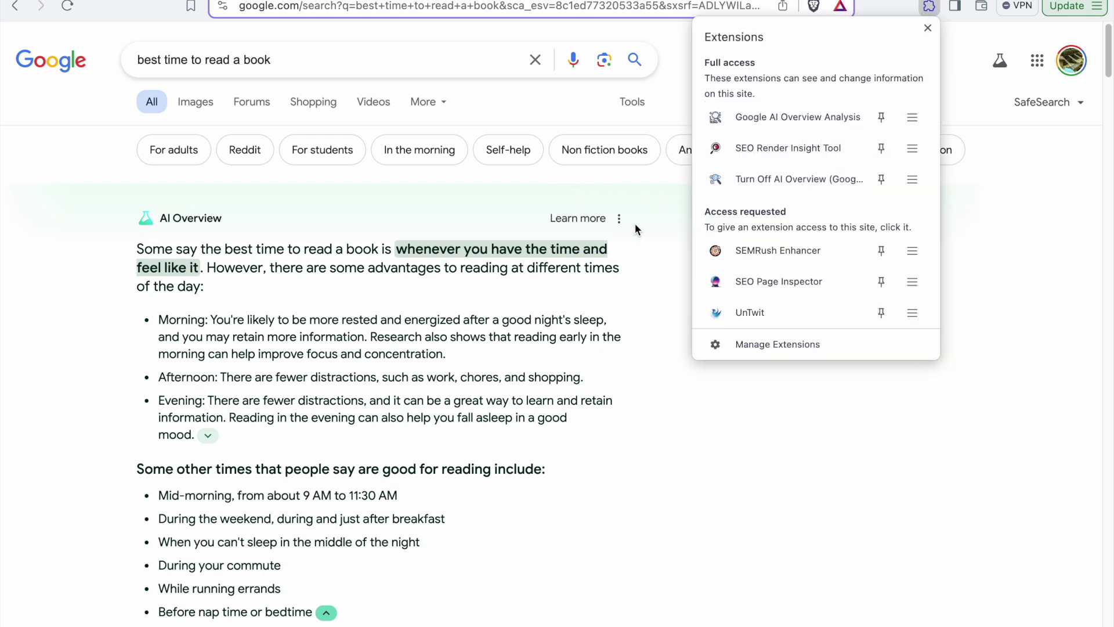
click(703, 443)
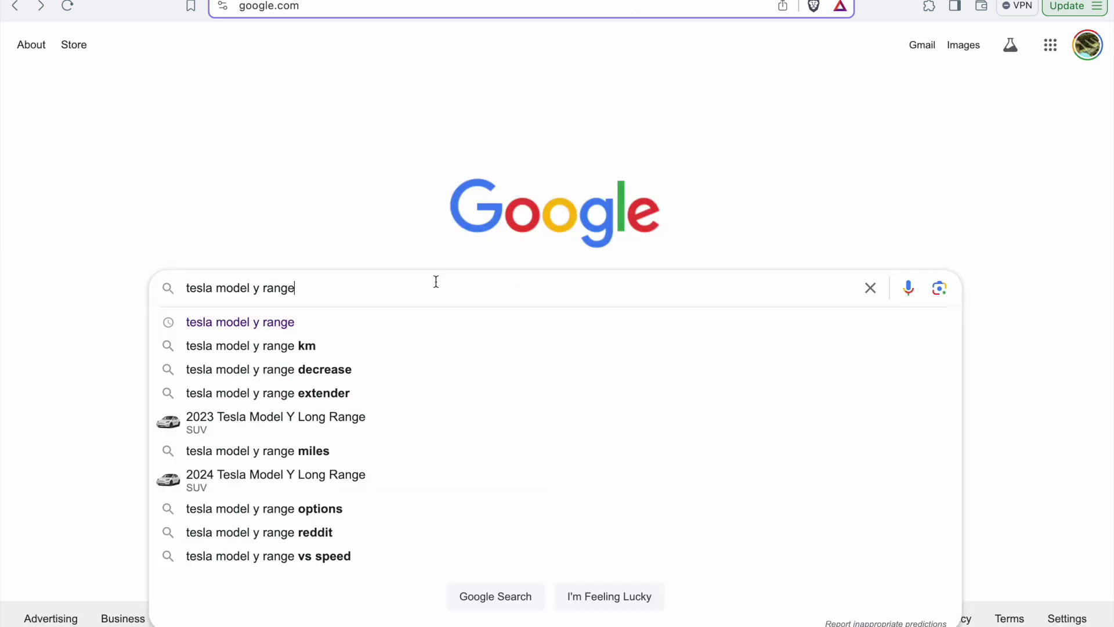
key(Return)
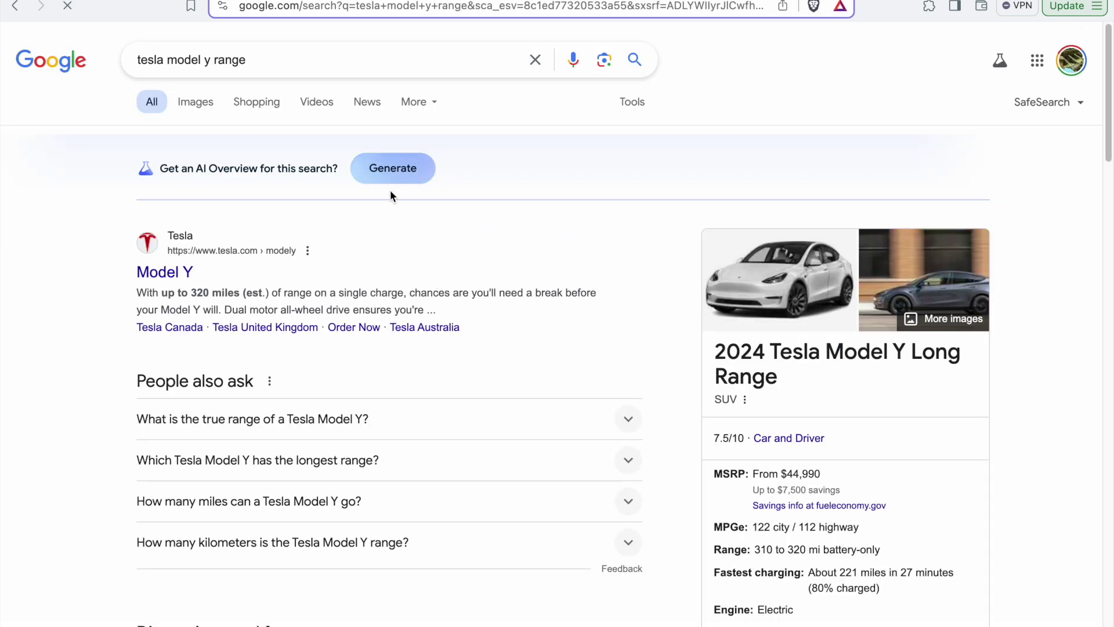
Step: Check the extension report showing 0 cited links, close it, and have Google generate an AI Overview
click(928, 7)
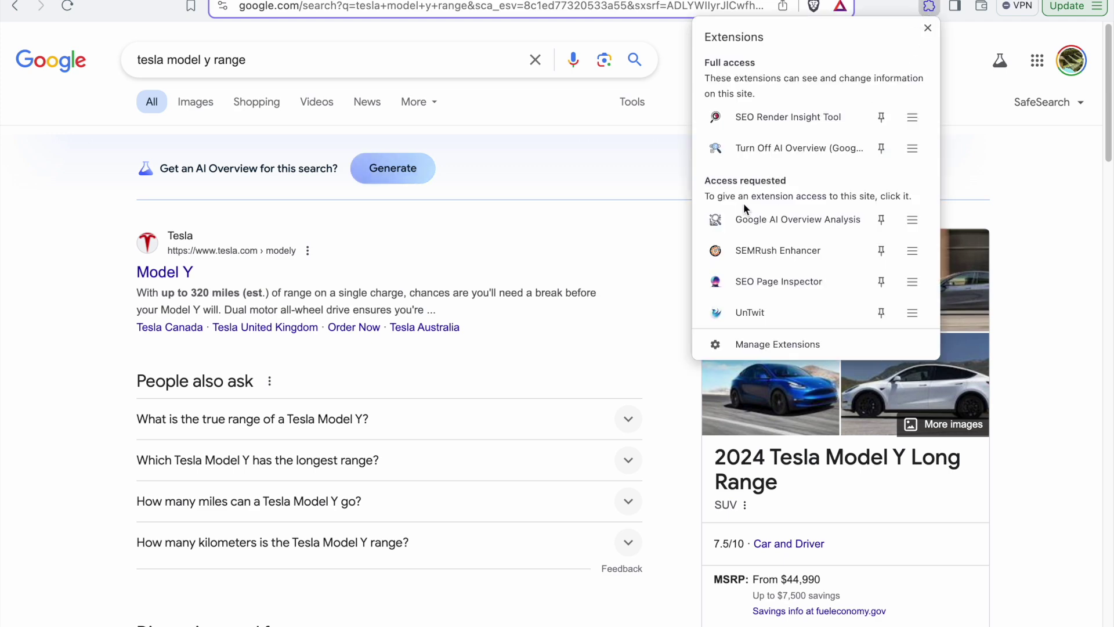
click(794, 226)
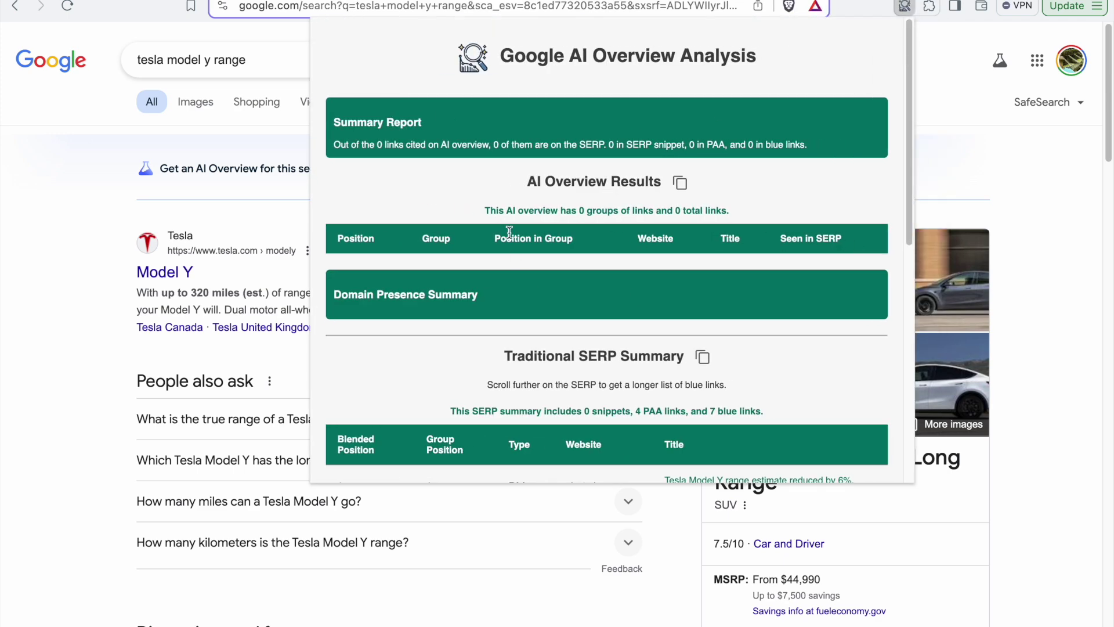
click(931, 183)
click(392, 179)
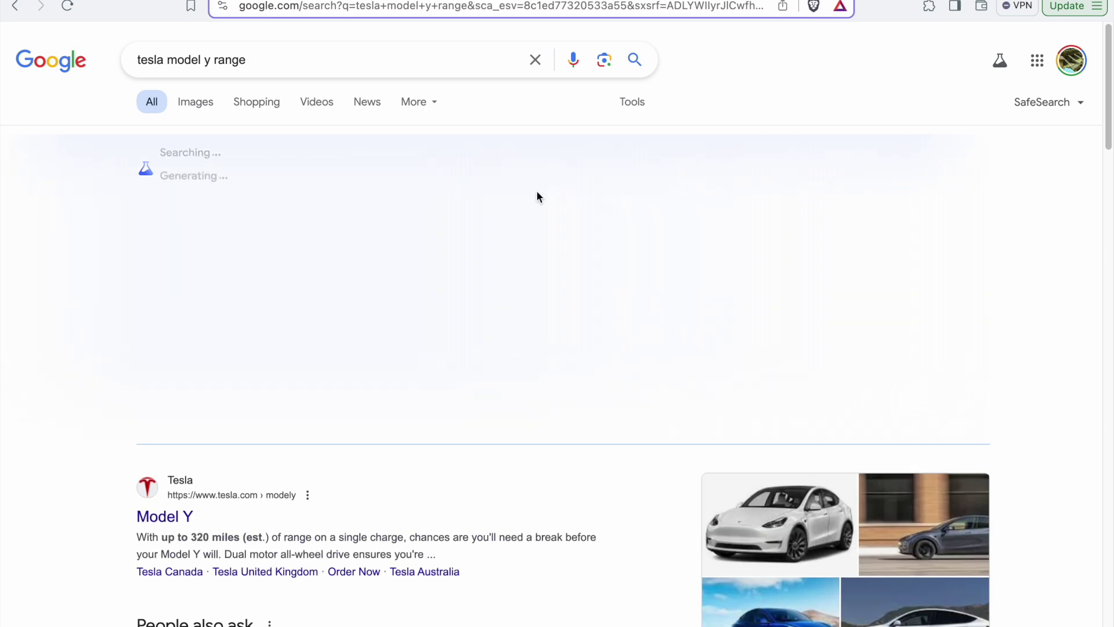
Step: Review the Tesla overview report's 3 groups and 5 links, noting tesla.com's 80.0% share, then close it
click(929, 7)
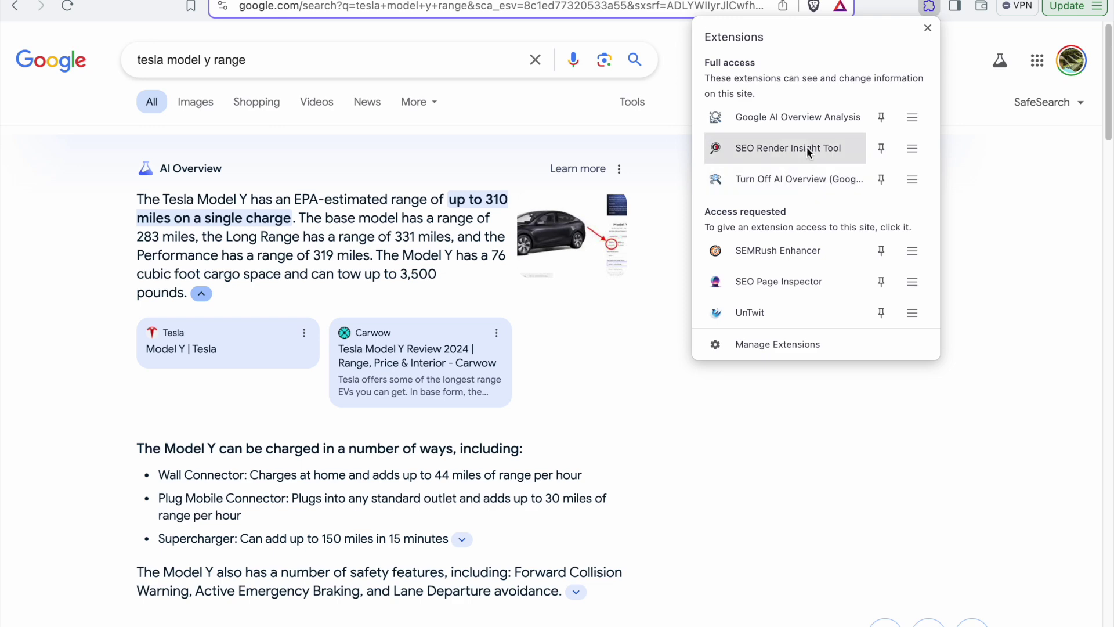
click(806, 123)
scroll(703, 282, down, 2)
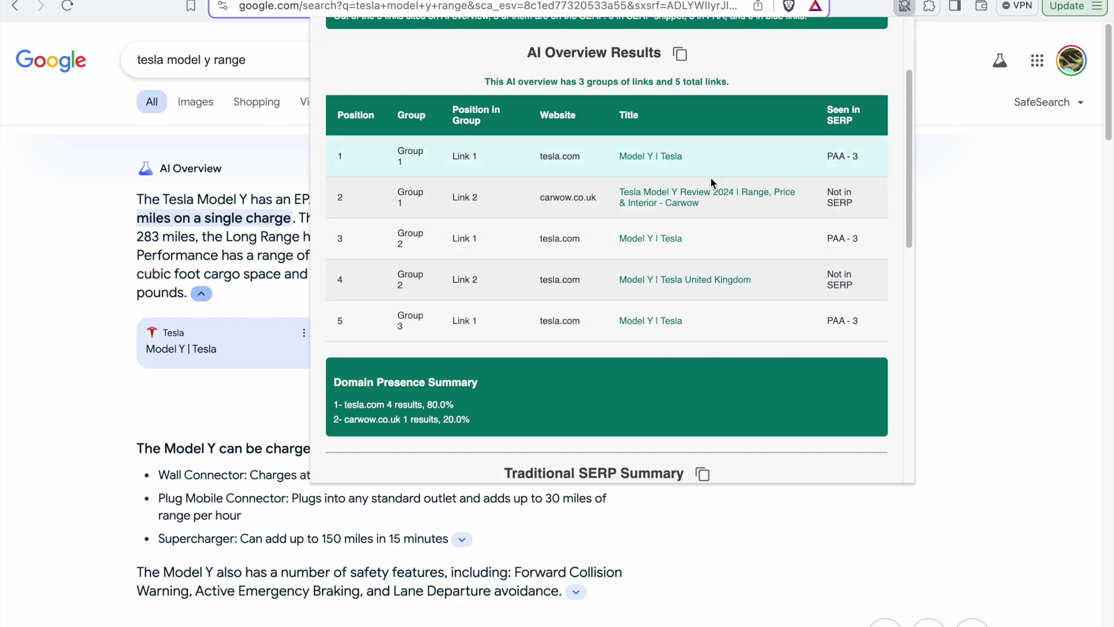
scroll(725, 368, down, 1)
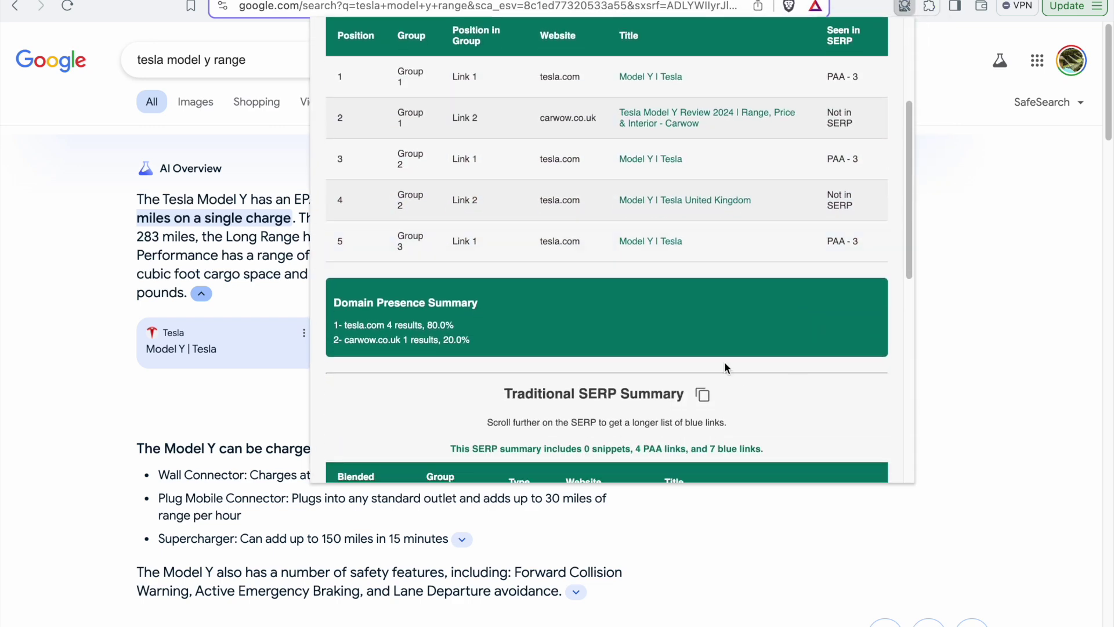
scroll(731, 333, up, 1)
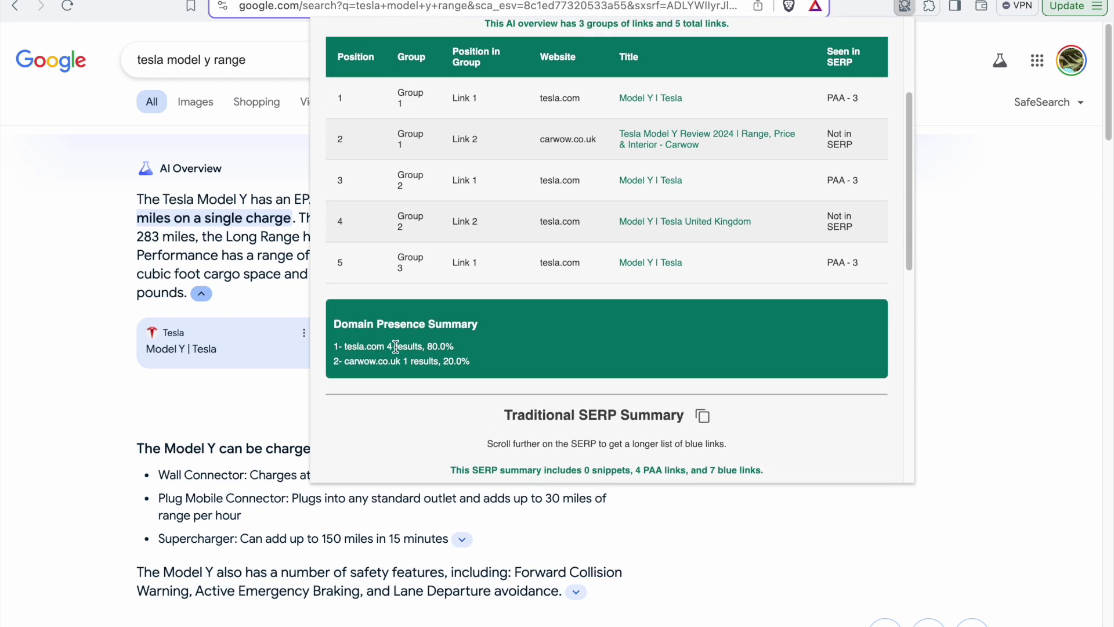
drag(408, 346, 452, 345)
click(463, 347)
scroll(464, 347, up, 1)
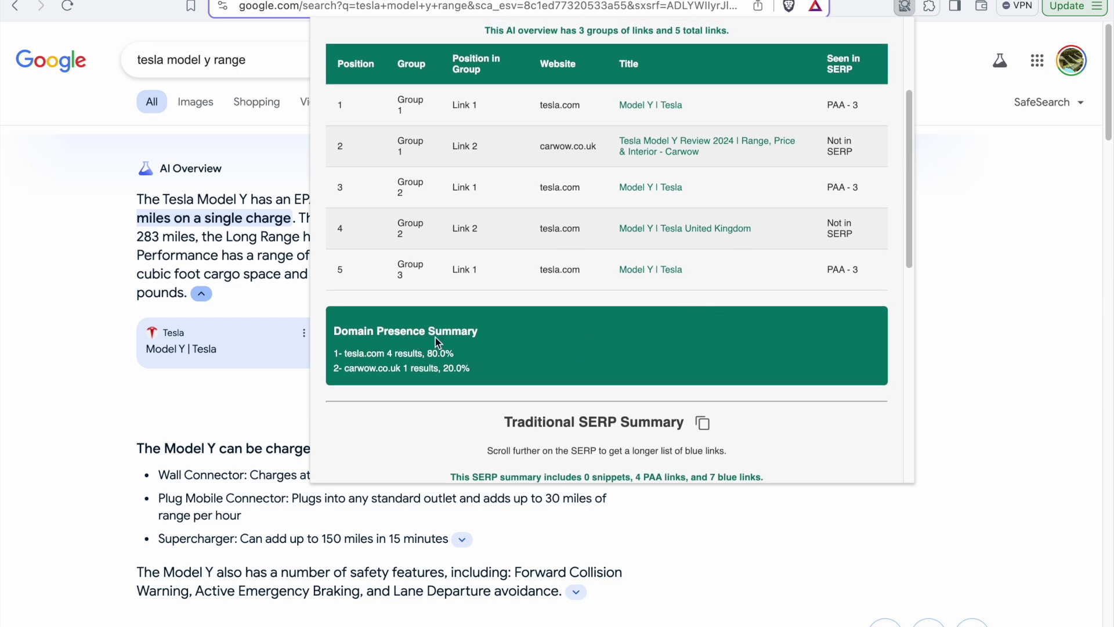
scroll(575, 344, up, 1)
scroll(540, 349, up, 1)
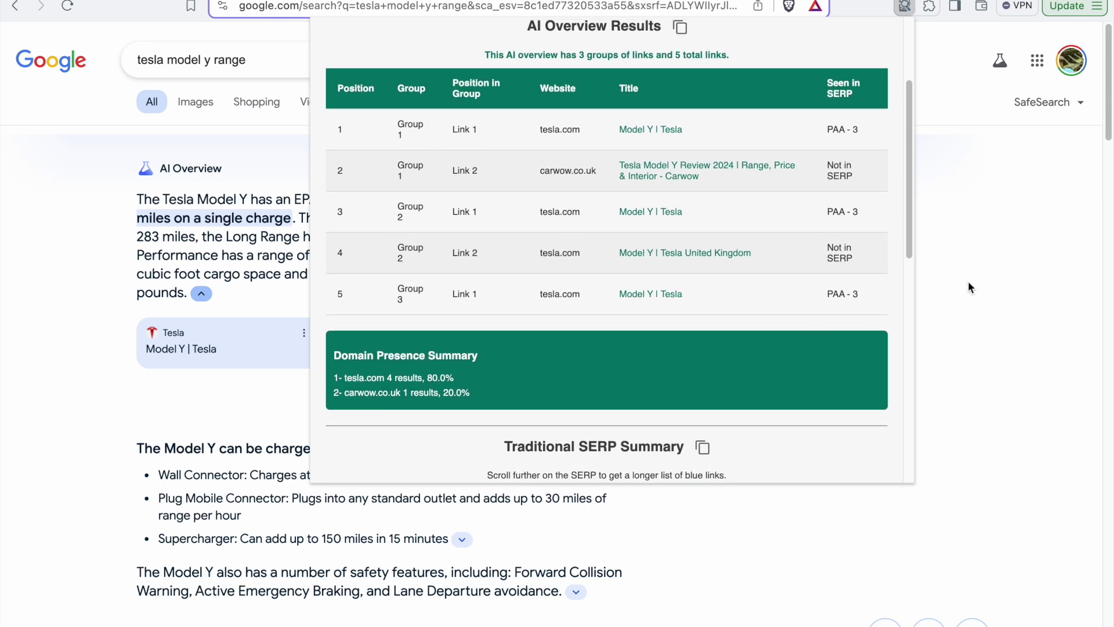
click(979, 302)
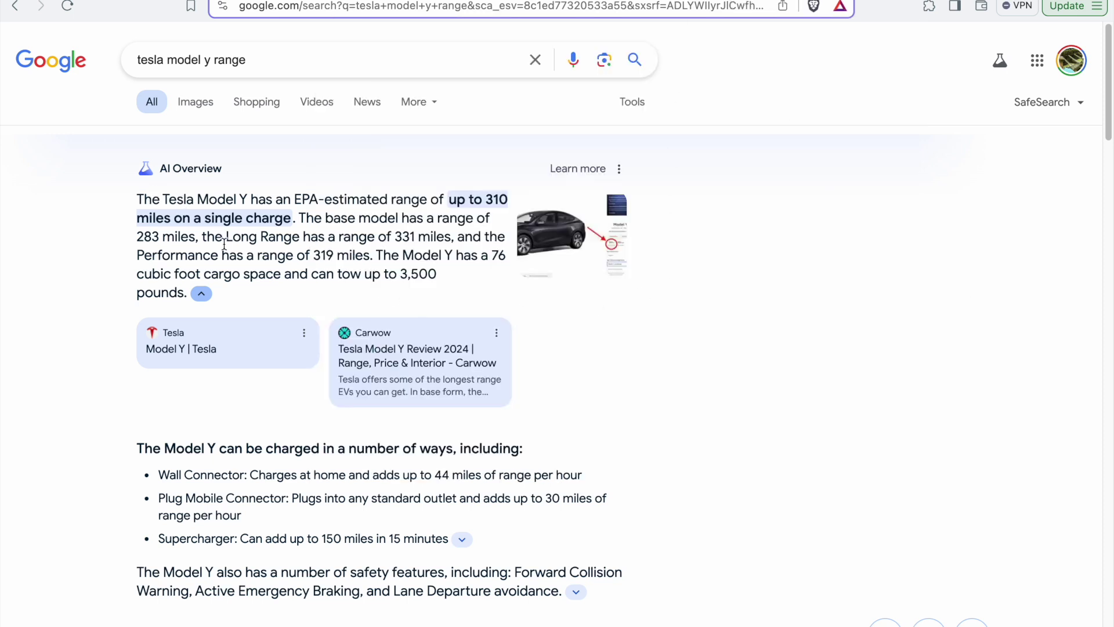
scroll(226, 238, down, 1)
Step: Search 'nissan pathfinder seats', expand its AI Overview, and run the AI Overview Analysis report on it
scroll(262, 226, down, 1)
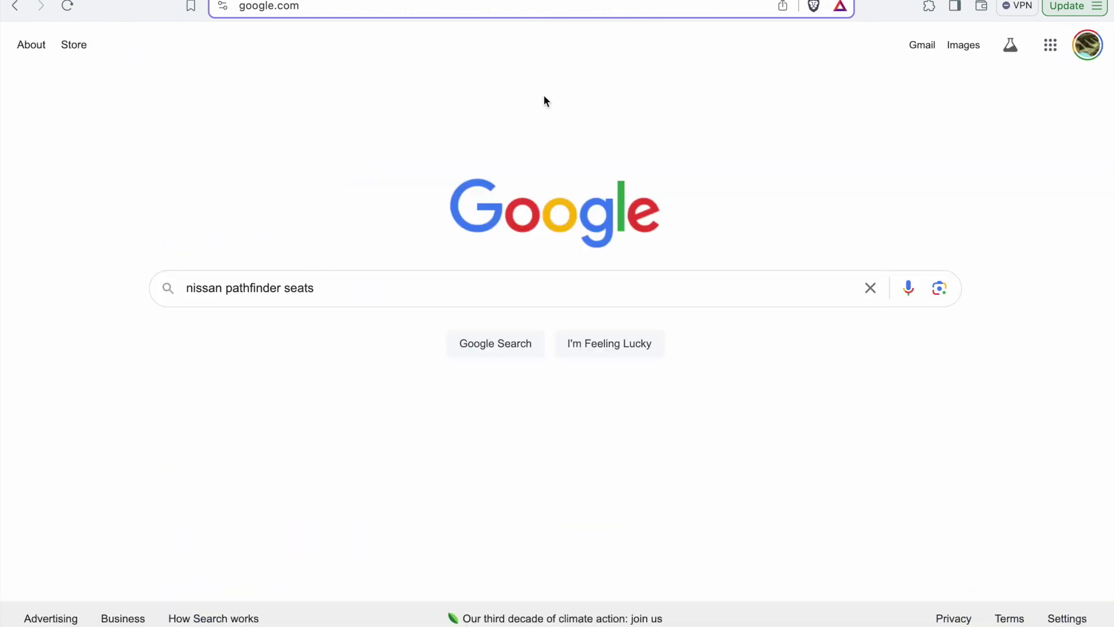
click(438, 288)
key(Return)
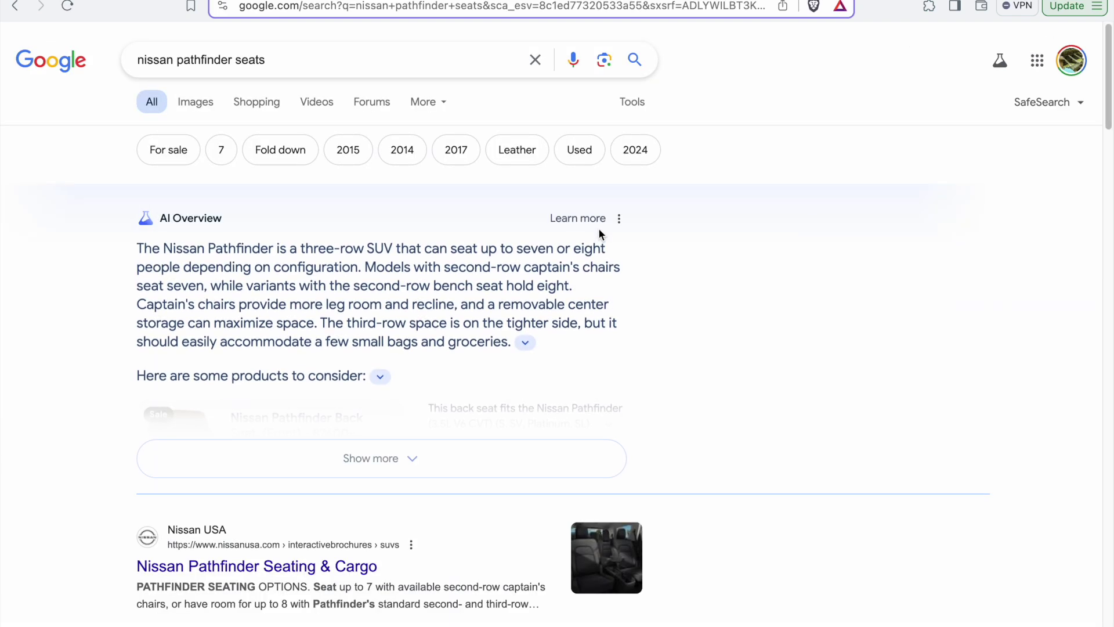
click(391, 469)
scroll(317, 279, down, 1)
scroll(316, 279, down, 3)
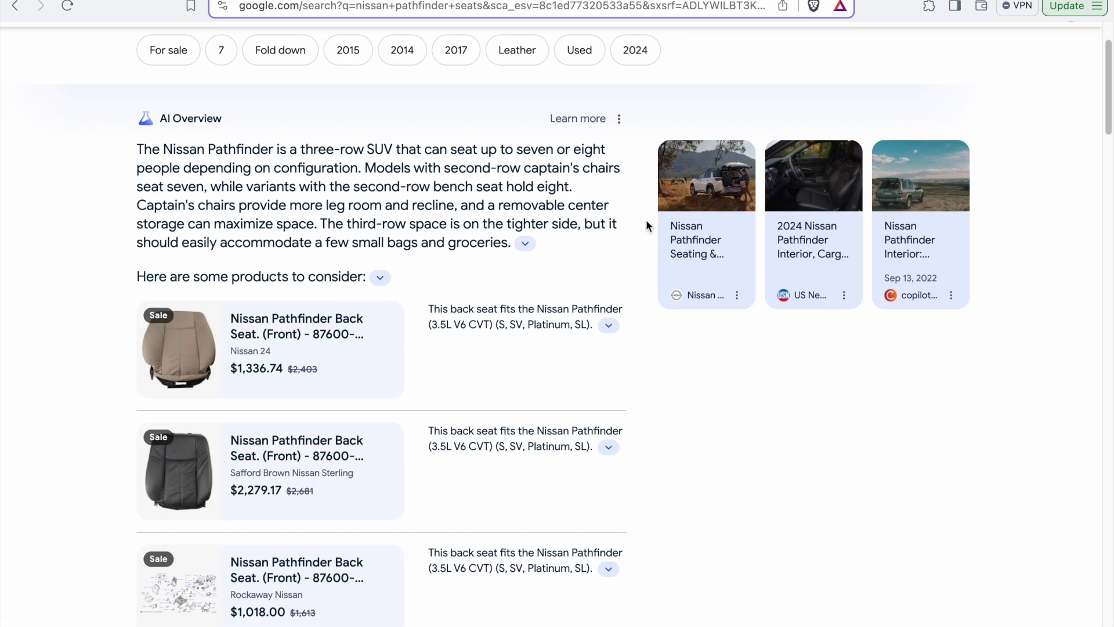
scroll(268, 332, down, 1)
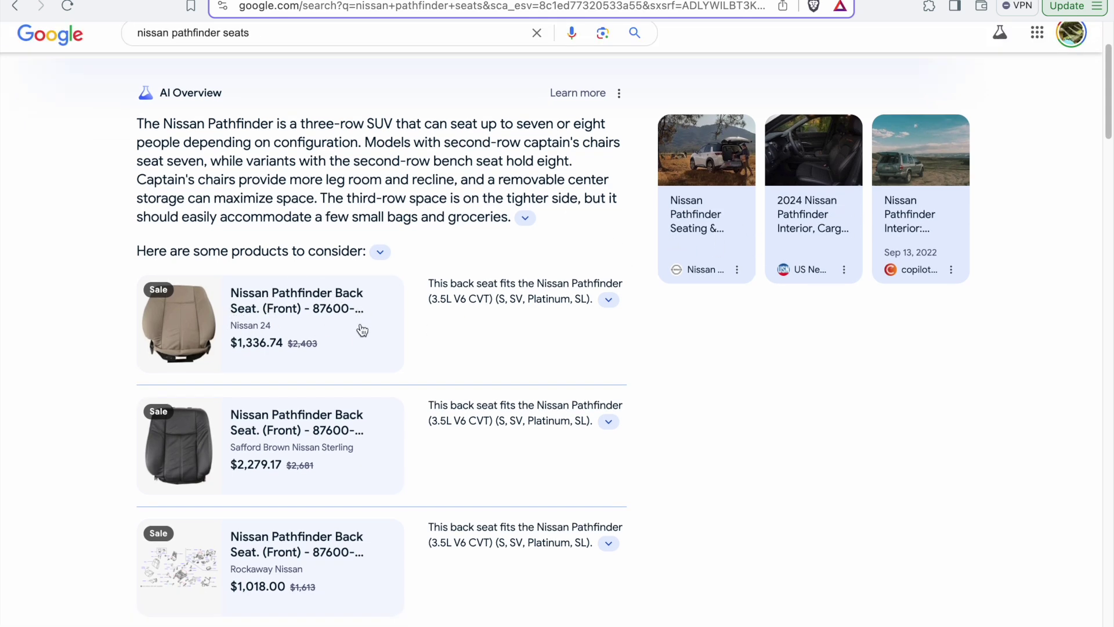
scroll(706, 260, up, 2)
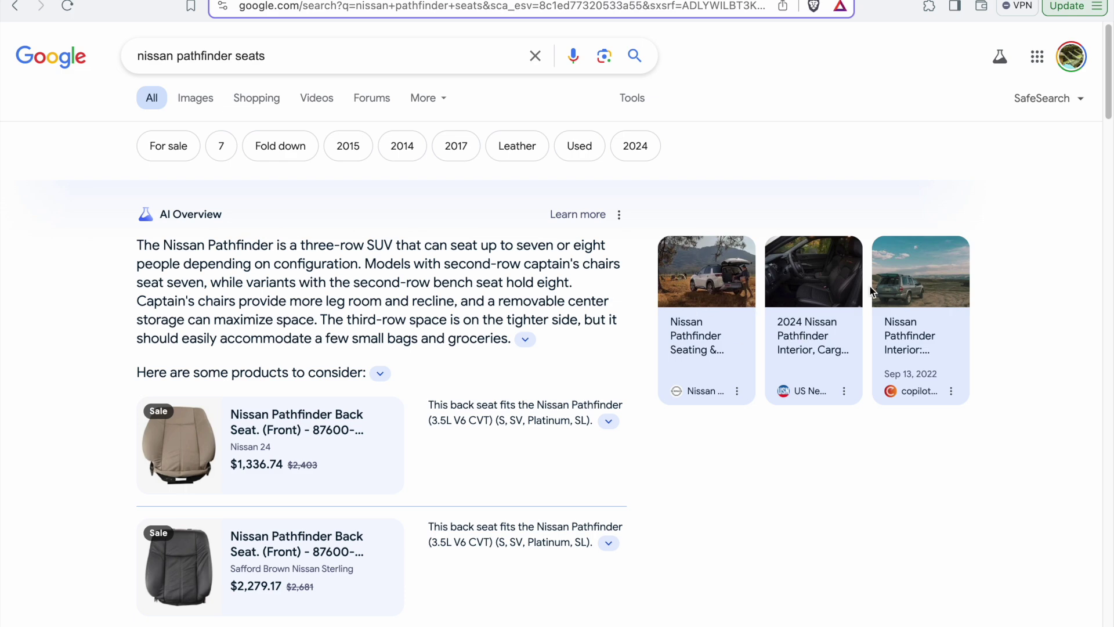
click(928, 8)
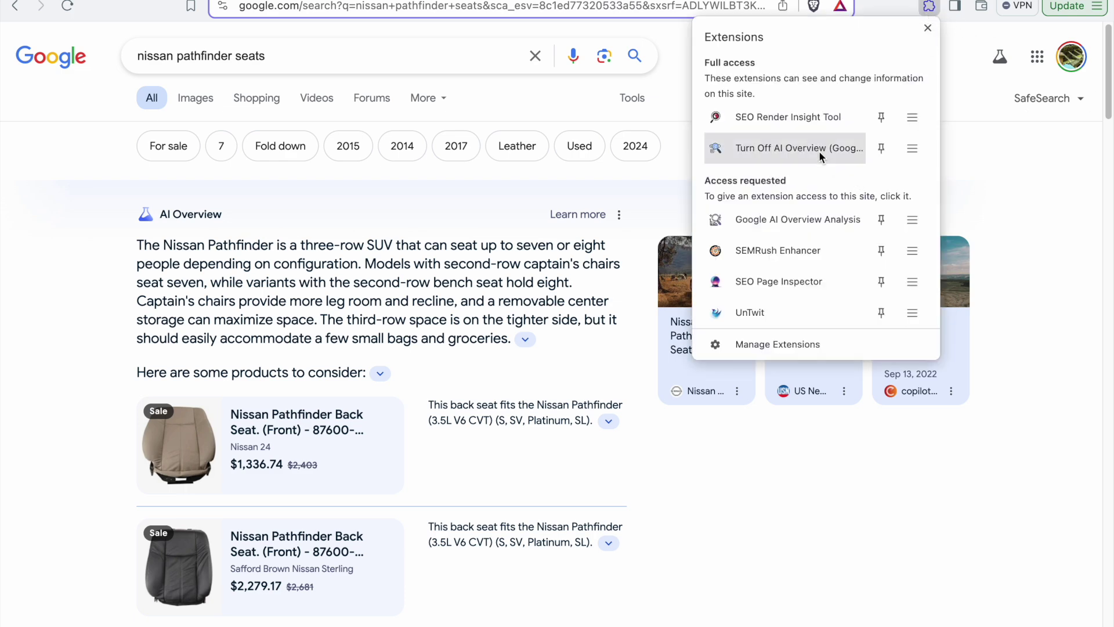
click(796, 228)
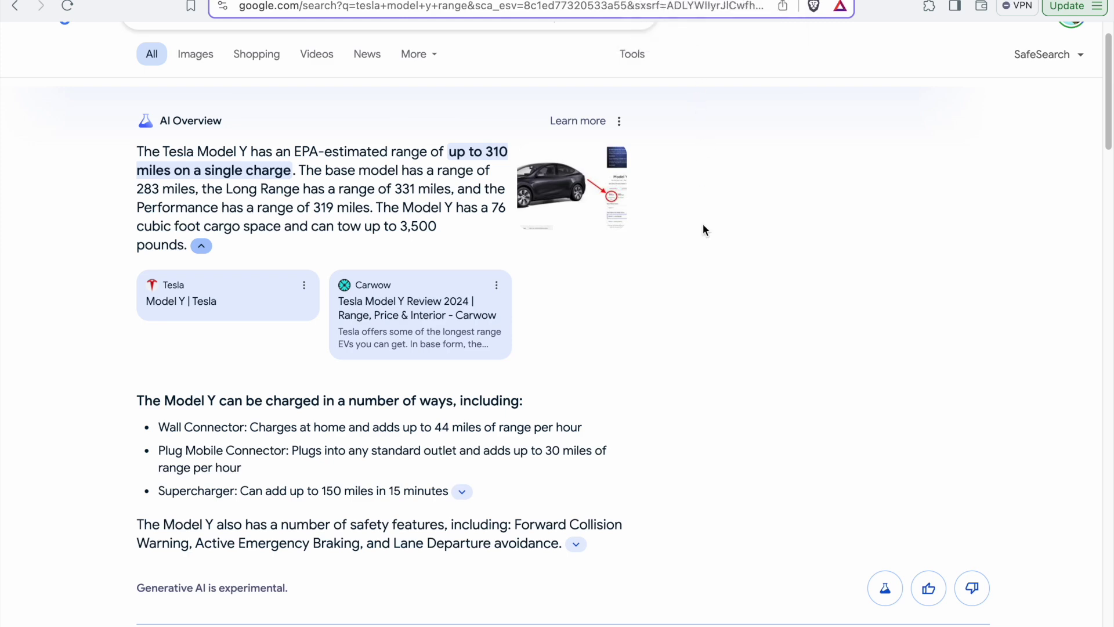
scroll(731, 307, down, 6)
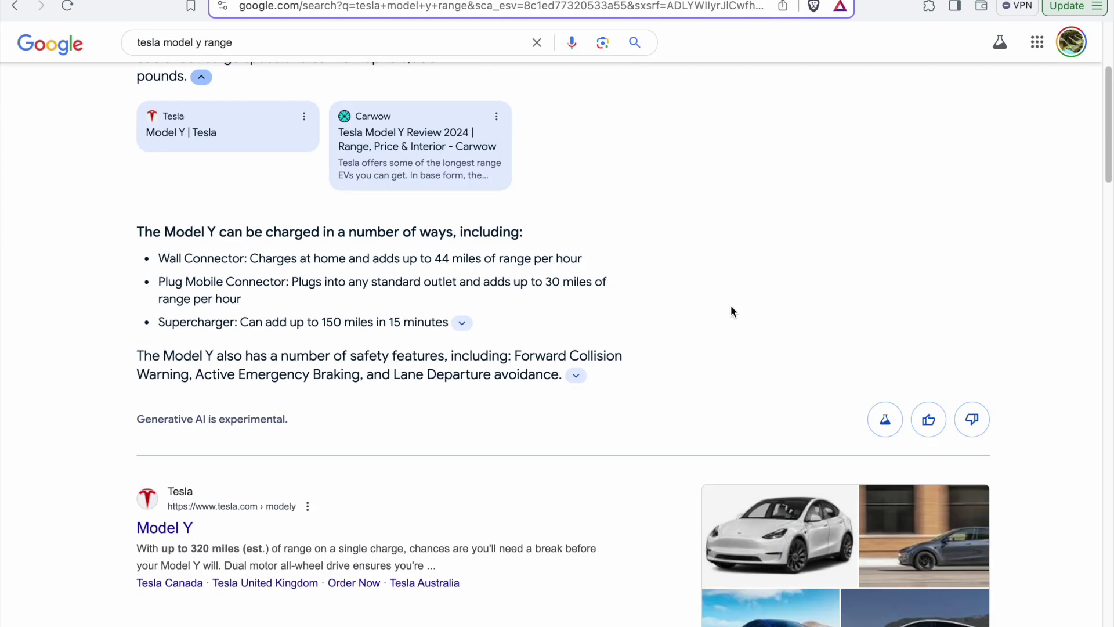
scroll(726, 311, down, 1)
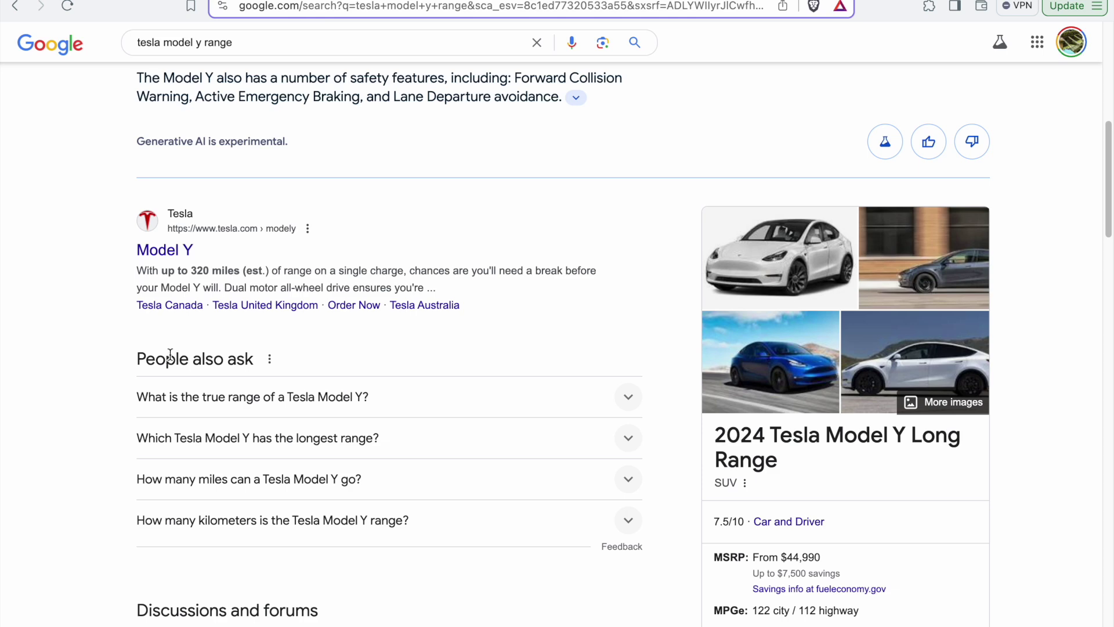
scroll(205, 360, up, 5)
scroll(252, 314, down, 7)
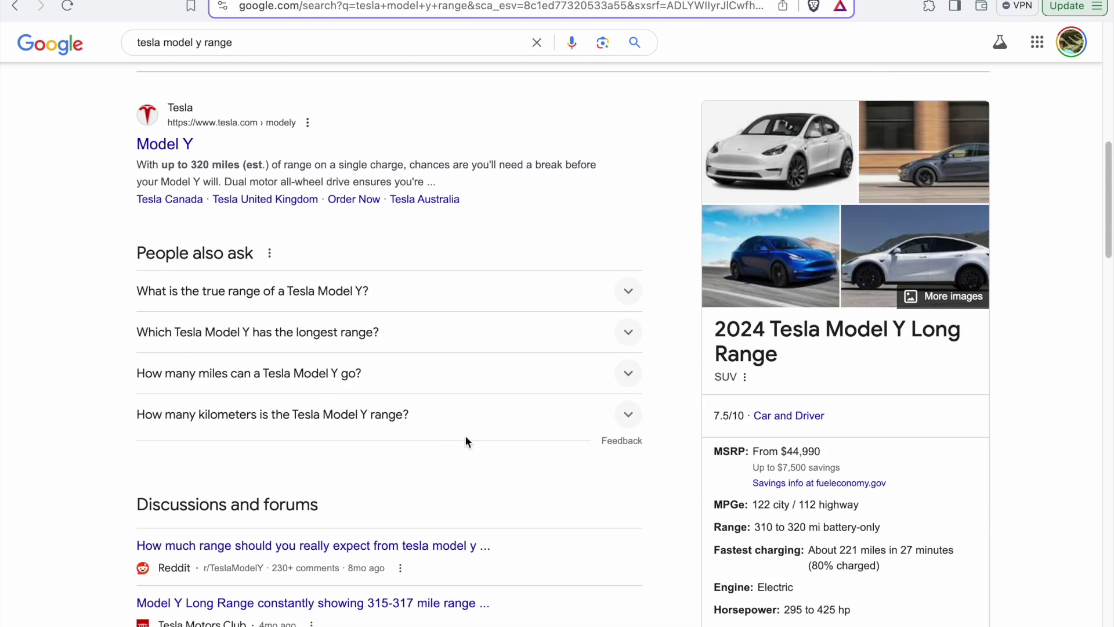
scroll(533, 487, down, 2)
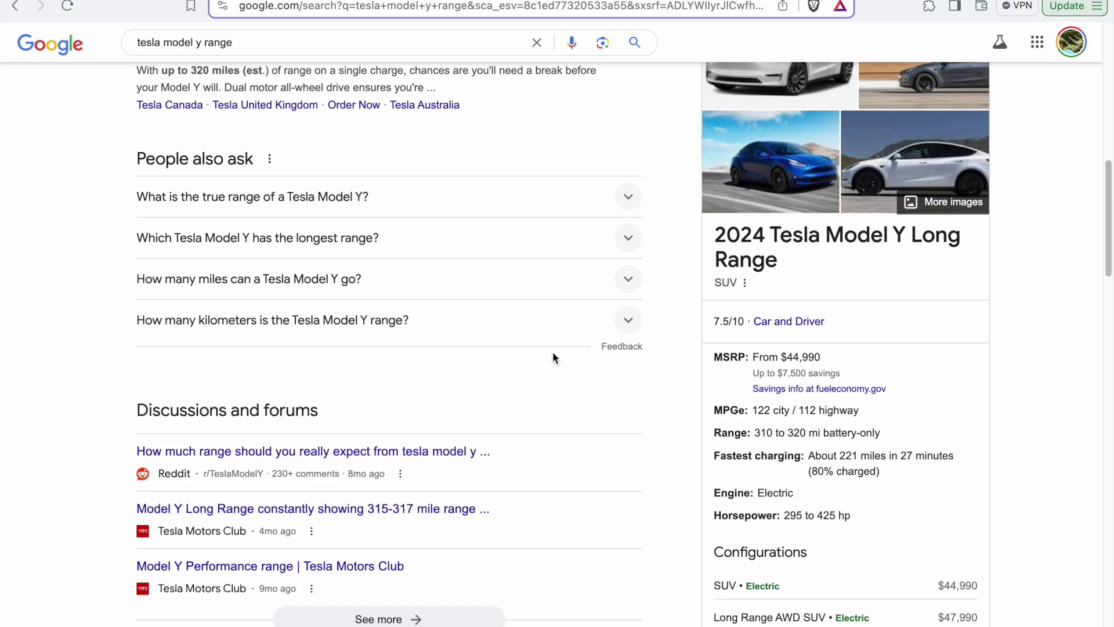
scroll(593, 377, up, 6)
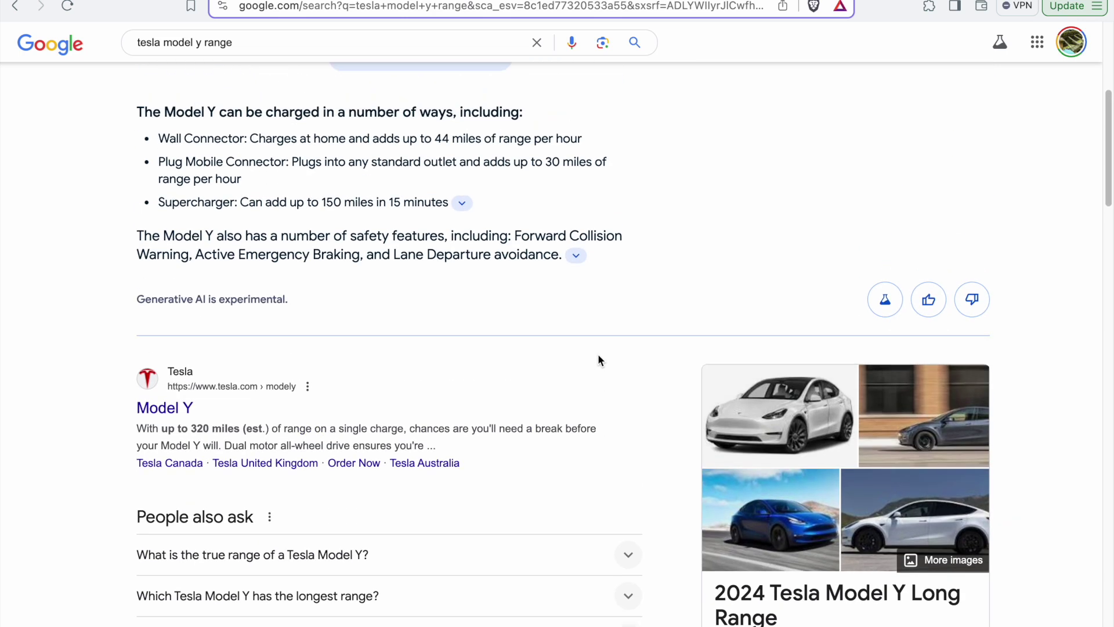
scroll(598, 356, up, 3)
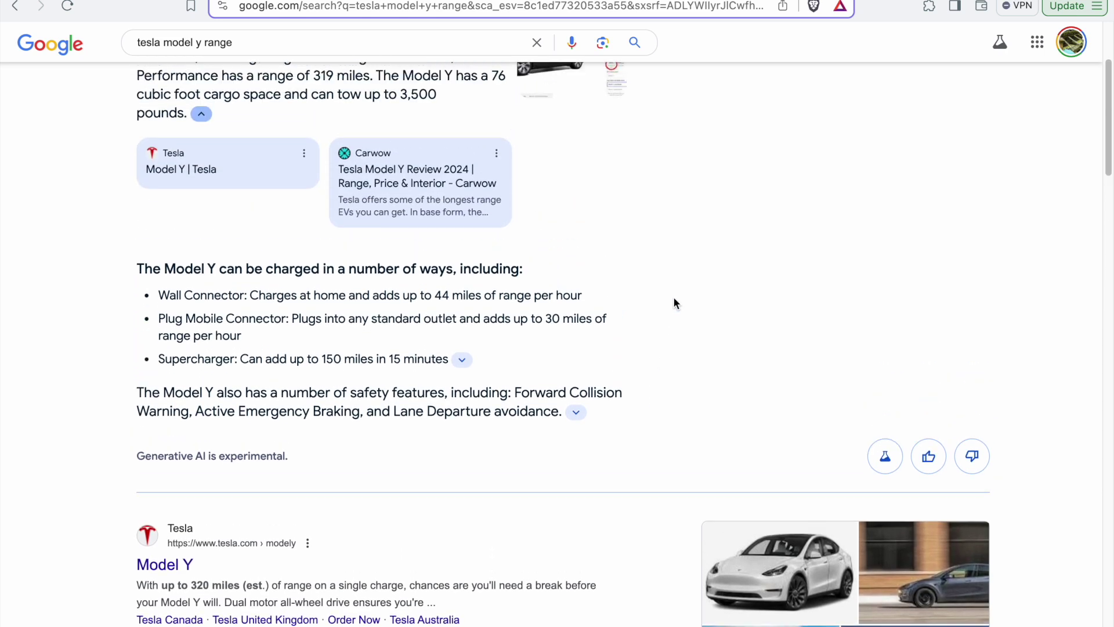
scroll(675, 302, up, 3)
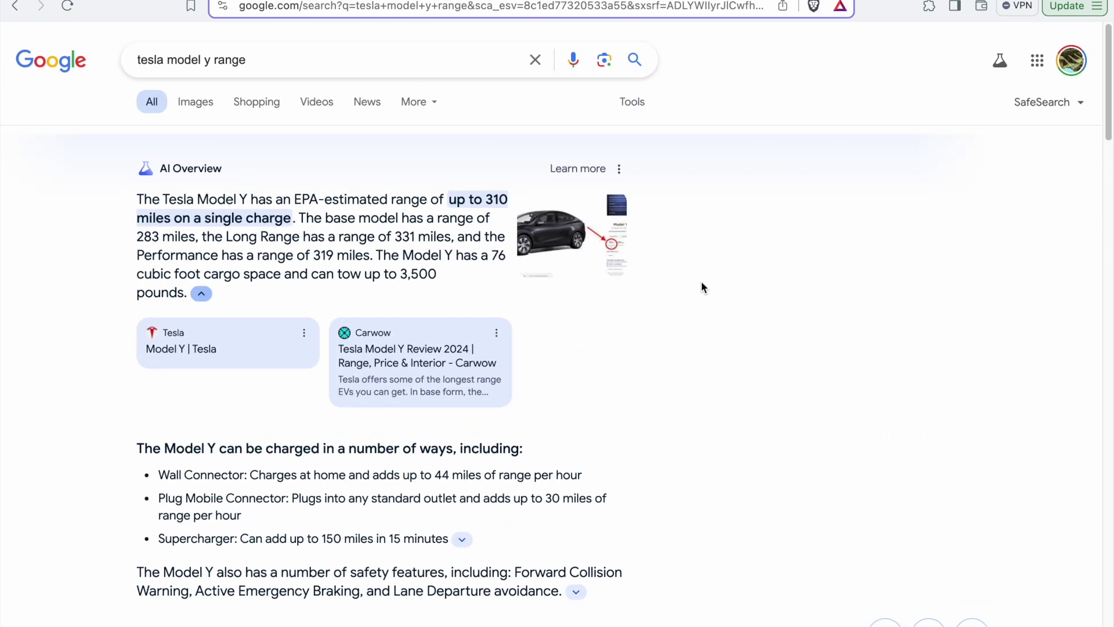